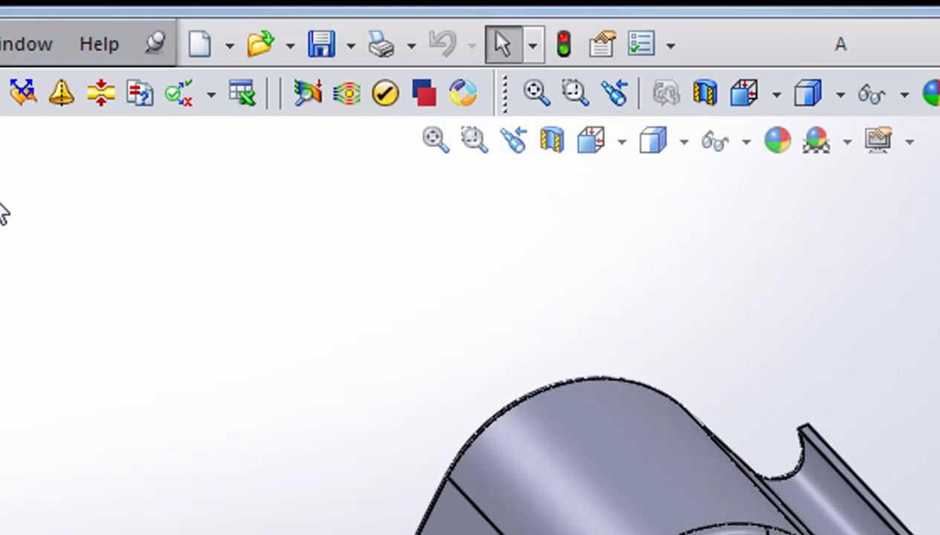
# Save a copy of the part in Parasolid (*.x_t) format under the name T-a in the Solid Works folder.
pyautogui.click(359, 68)
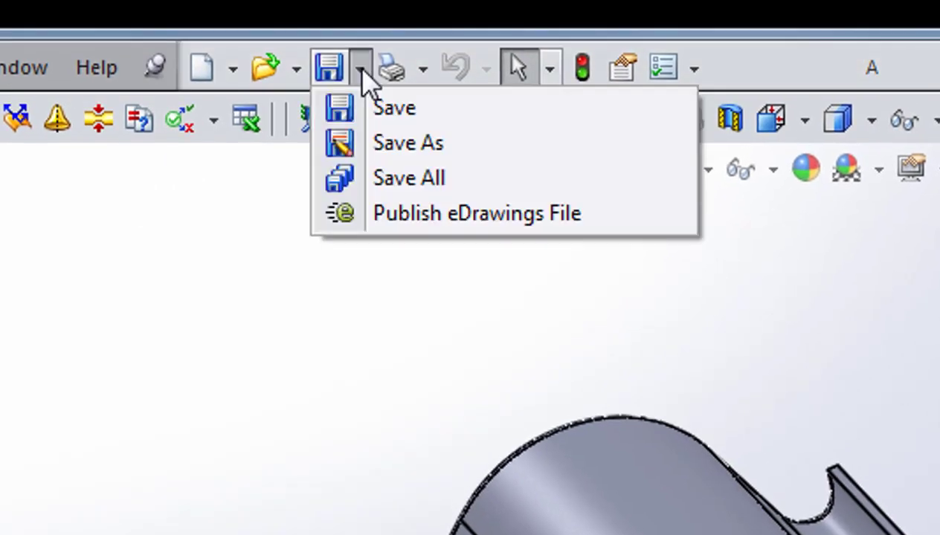
pyautogui.click(397, 146)
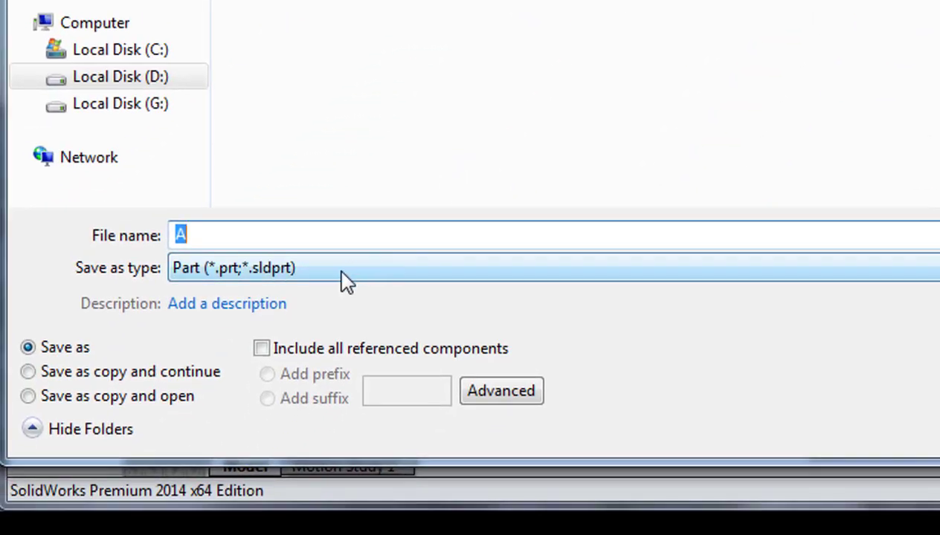
pyautogui.click(224, 399)
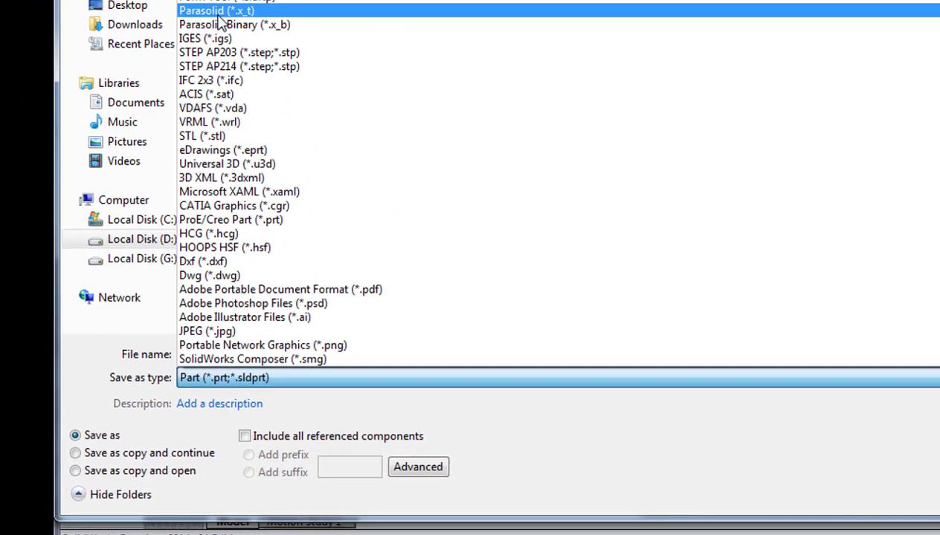
pyautogui.click(215, 8)
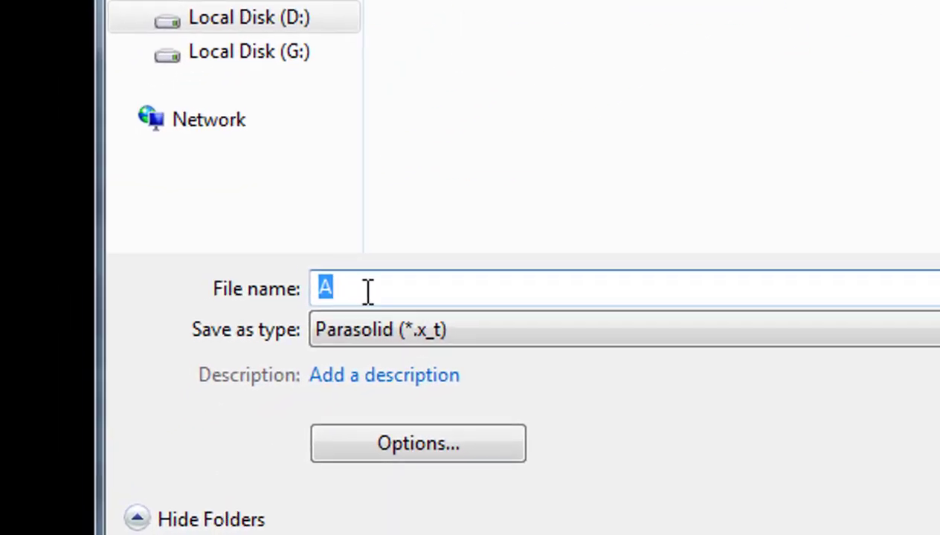
pyautogui.press('BackSpace')
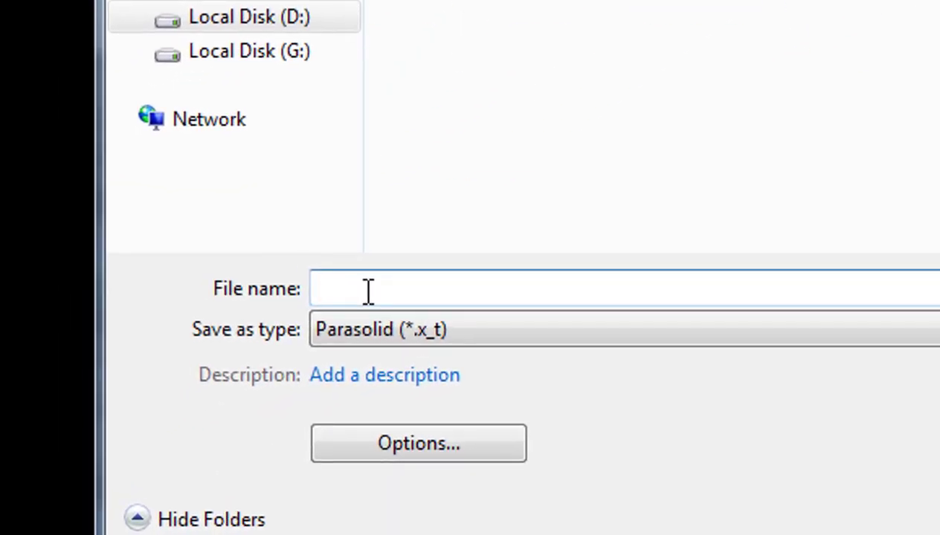
pyautogui.write('T')
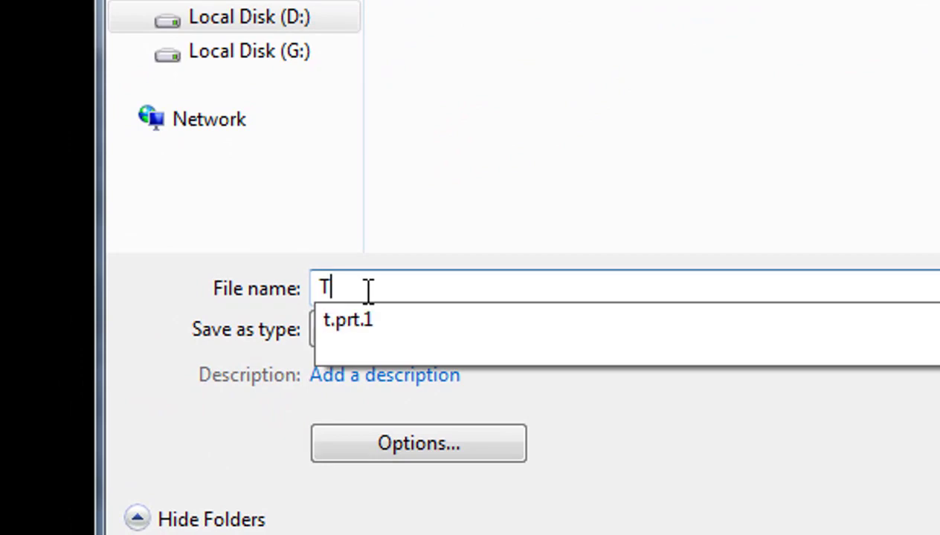
pyautogui.write('-a')
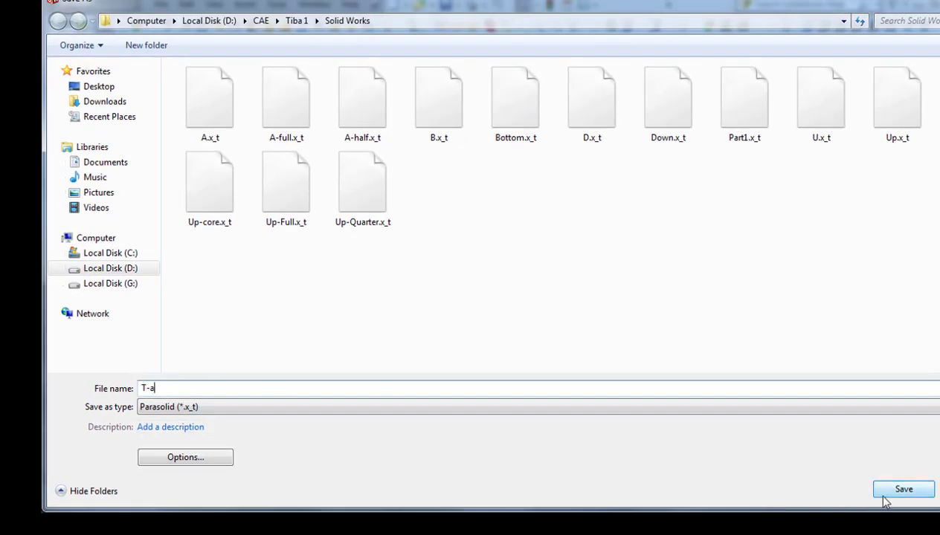
pyautogui.click(887, 492)
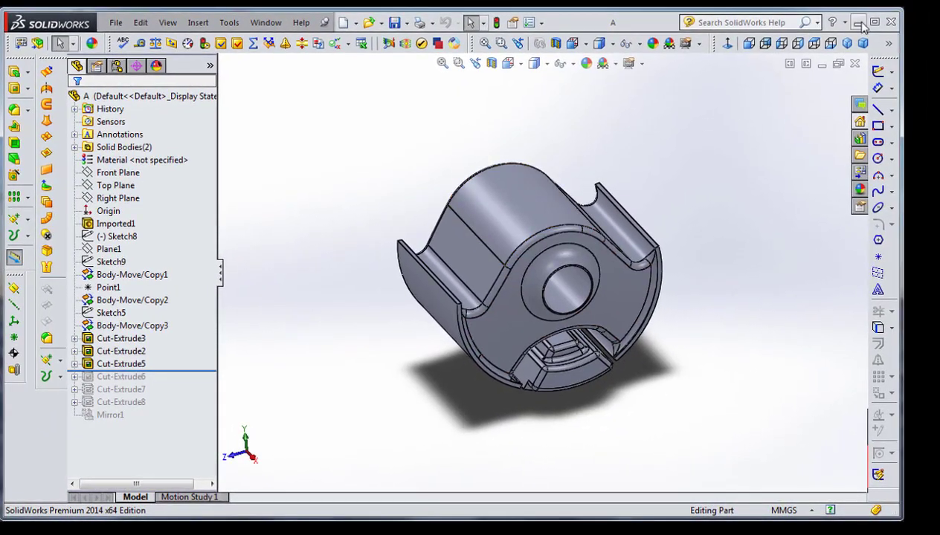
# Switch to Abaqus/CAE and activate the Part module for Model-1.
pyautogui.click(857, 22)
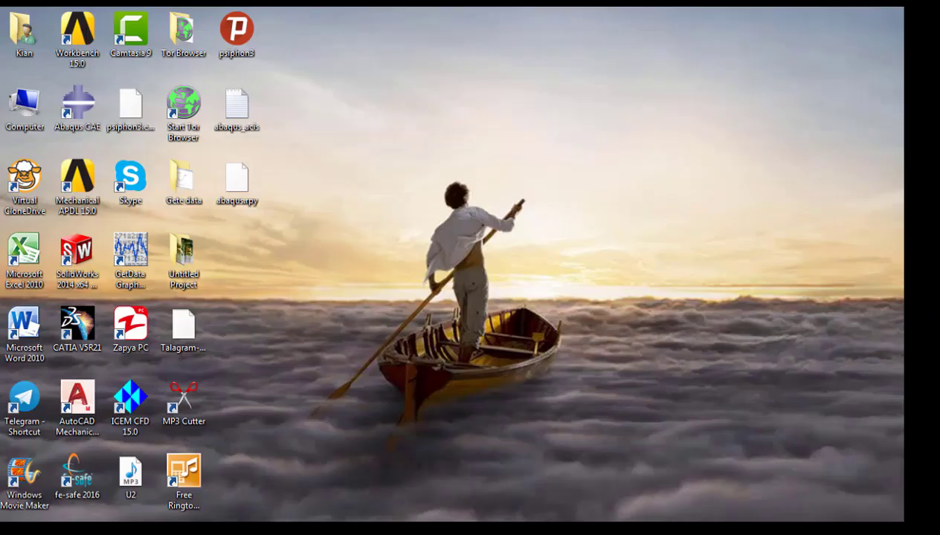
pyautogui.click(548, 521)
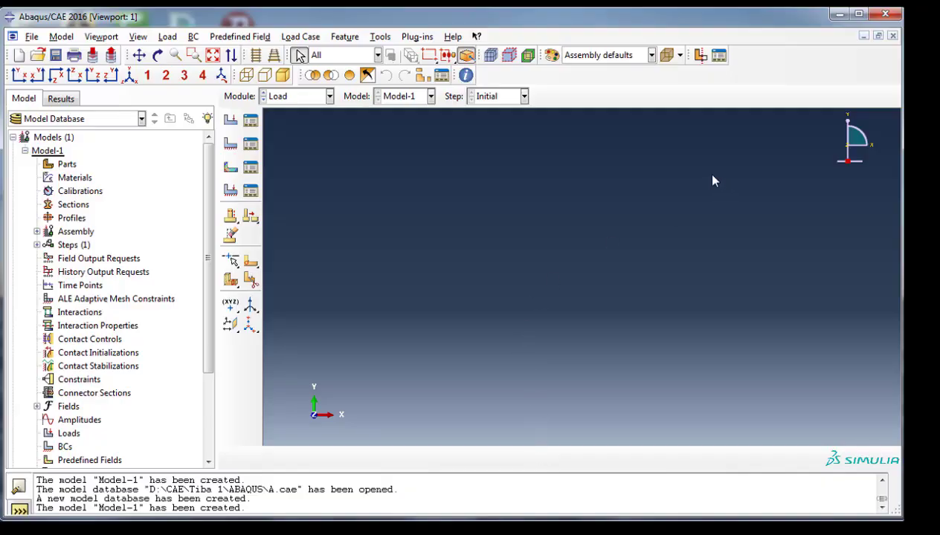
pyautogui.click(309, 97)
pyautogui.click(301, 114)
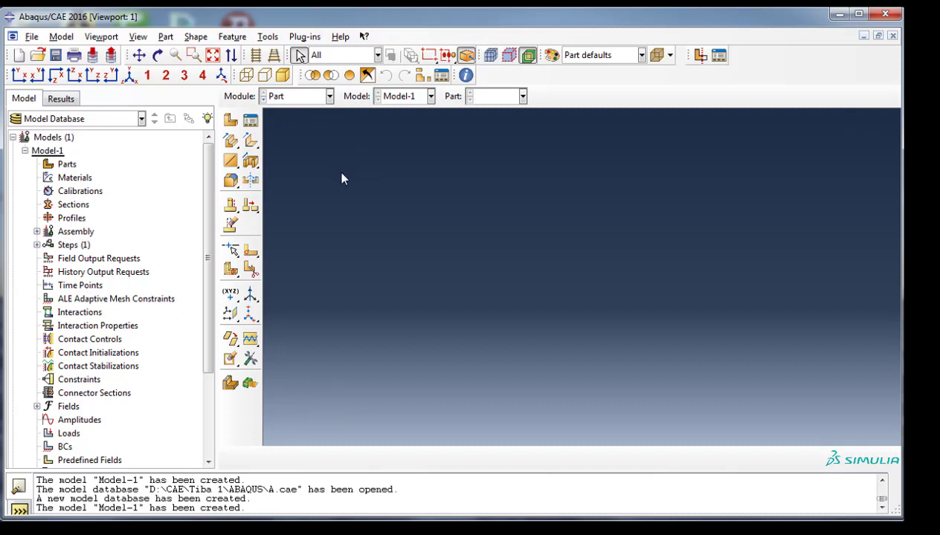
# Start a part import and browse to the Solid Works folder inside Tiba 1.
pyautogui.click(32, 37)
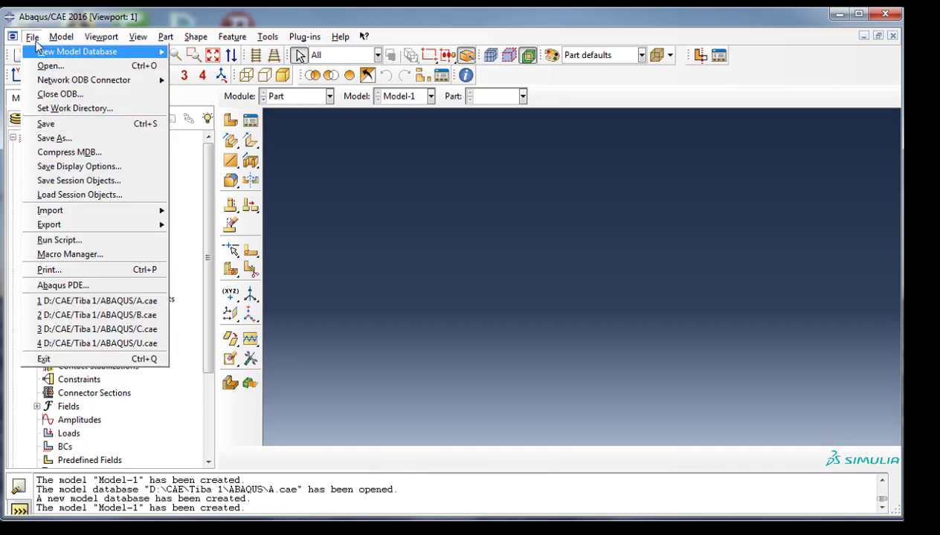
pyautogui.click(308, 193)
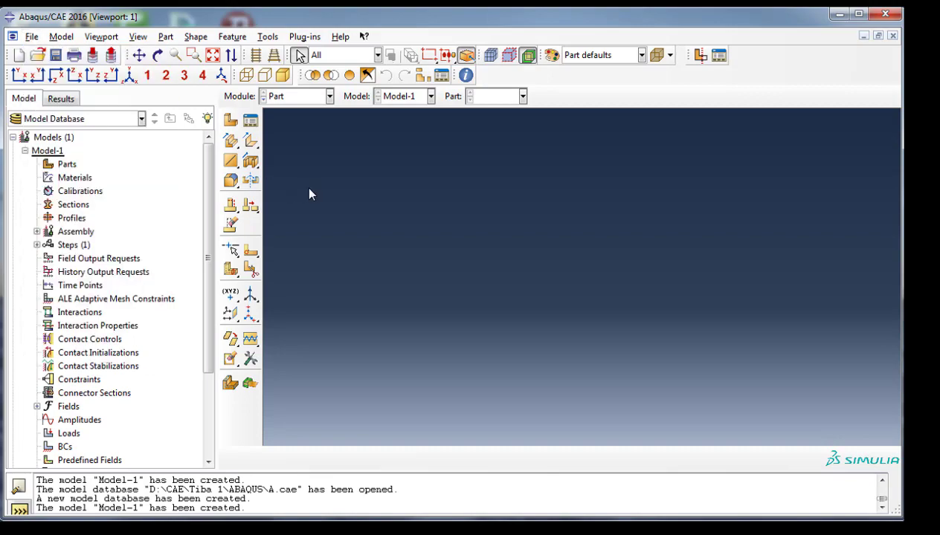
pyautogui.click(35, 37)
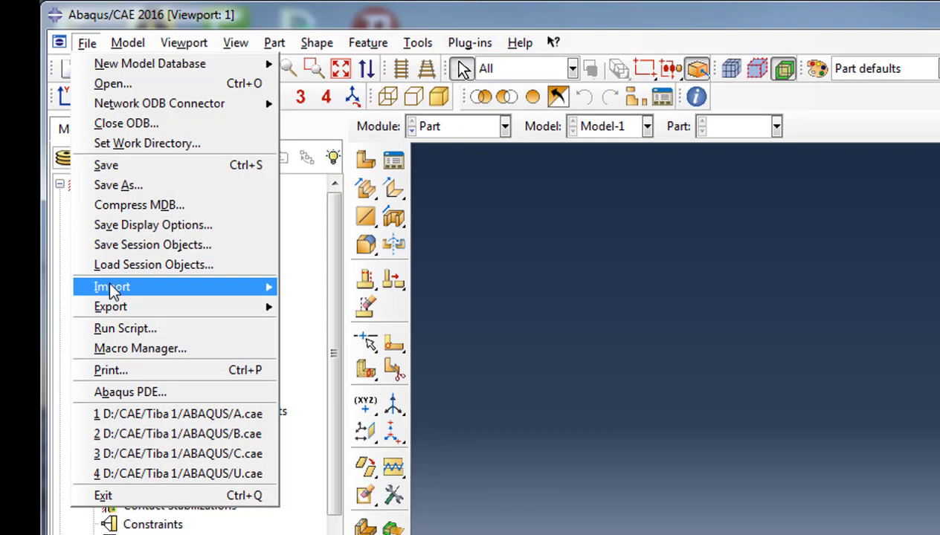
pyautogui.moveTo(50, 215)
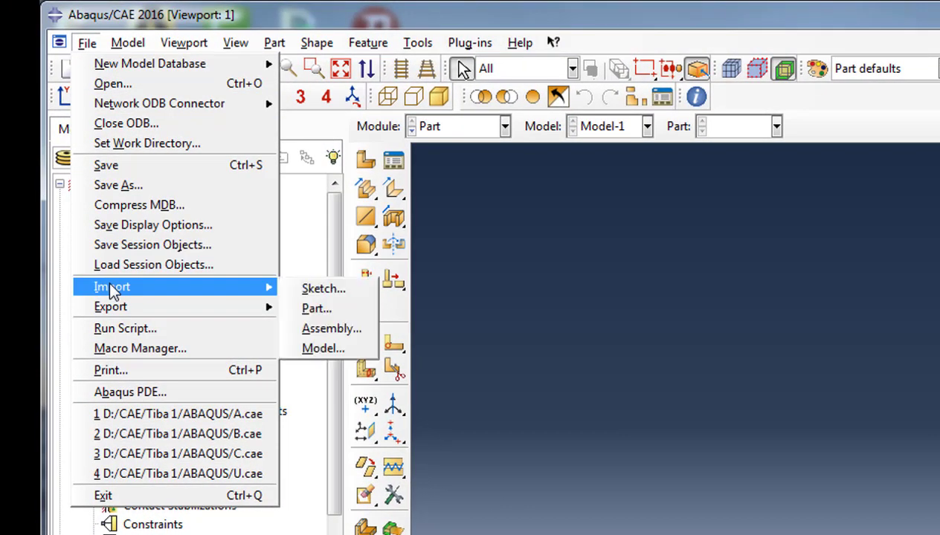
pyautogui.click(333, 311)
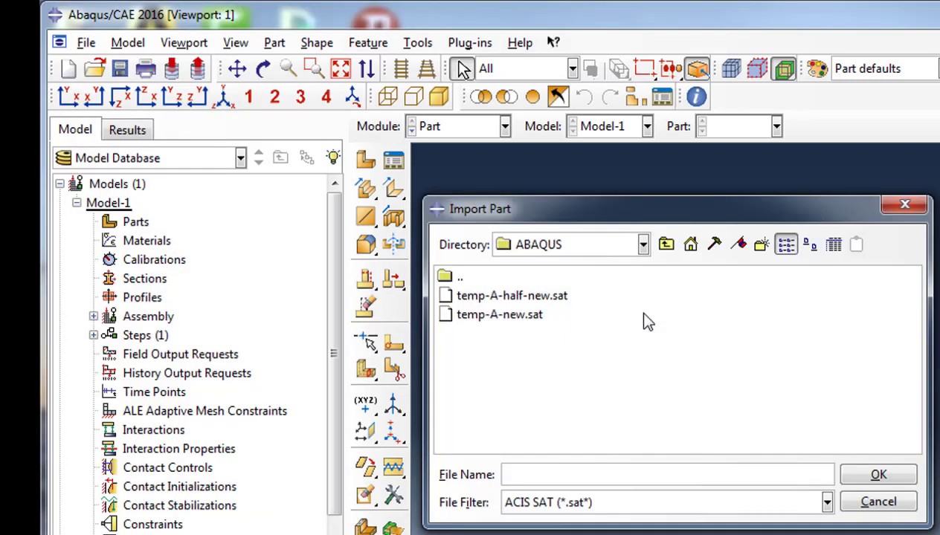
pyautogui.moveTo(687, 203); pyautogui.dragTo(802, 183)
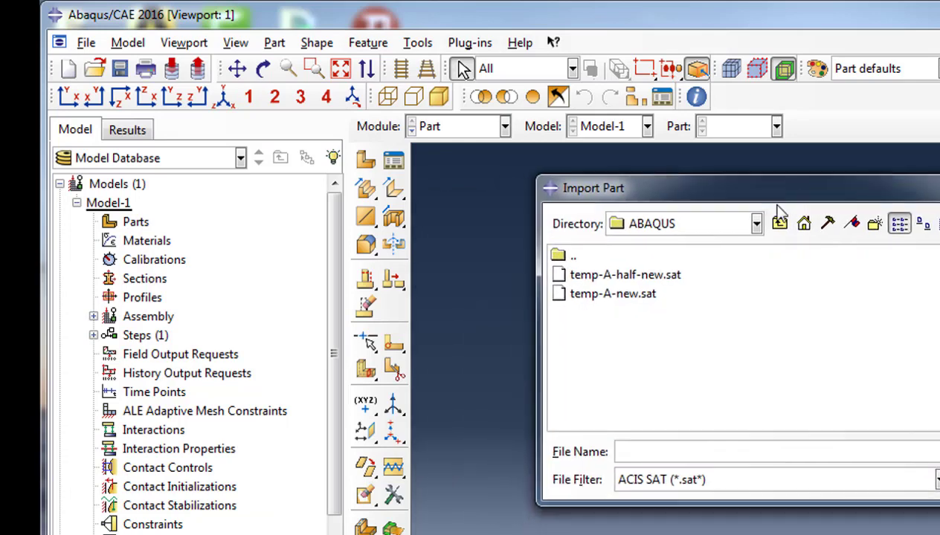
pyautogui.click(781, 225)
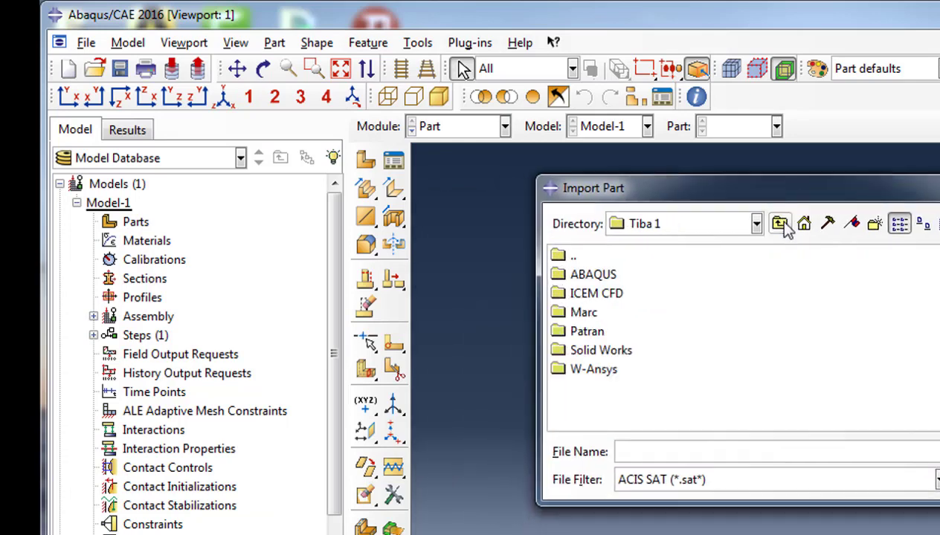
pyautogui.click(578, 355)
pyautogui.doubleClick(577, 355)
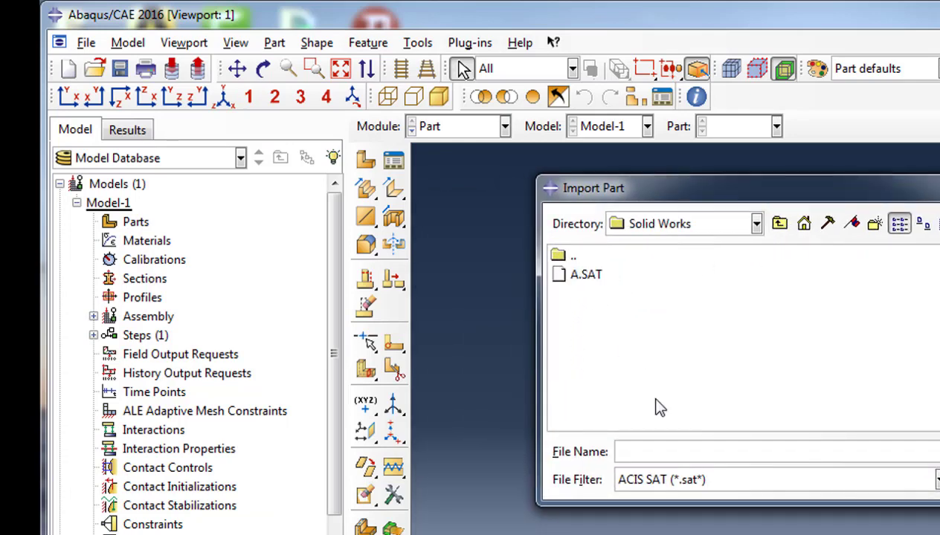
# Filter for Parasolid files and import T-a.x_t as part T-a, with all parts combined into a single part.
pyautogui.click(690, 479)
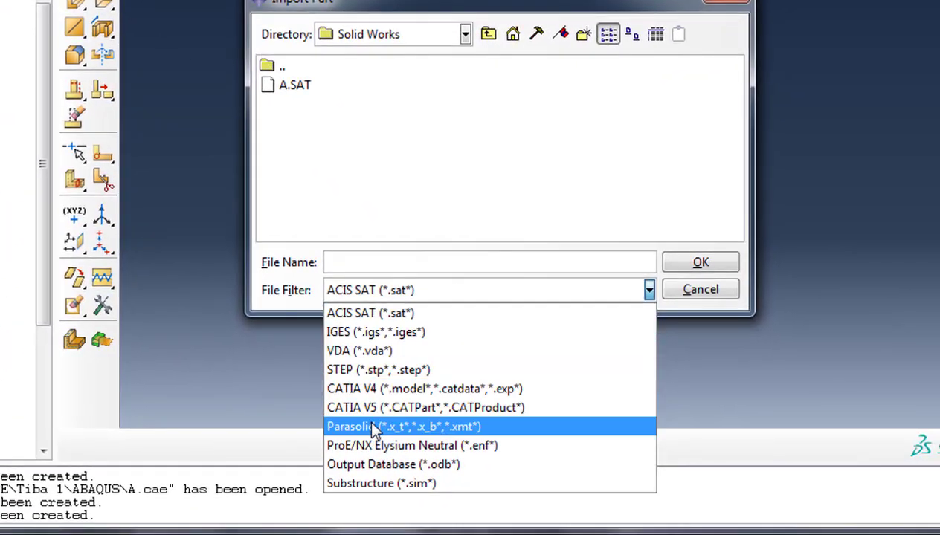
pyautogui.click(372, 424)
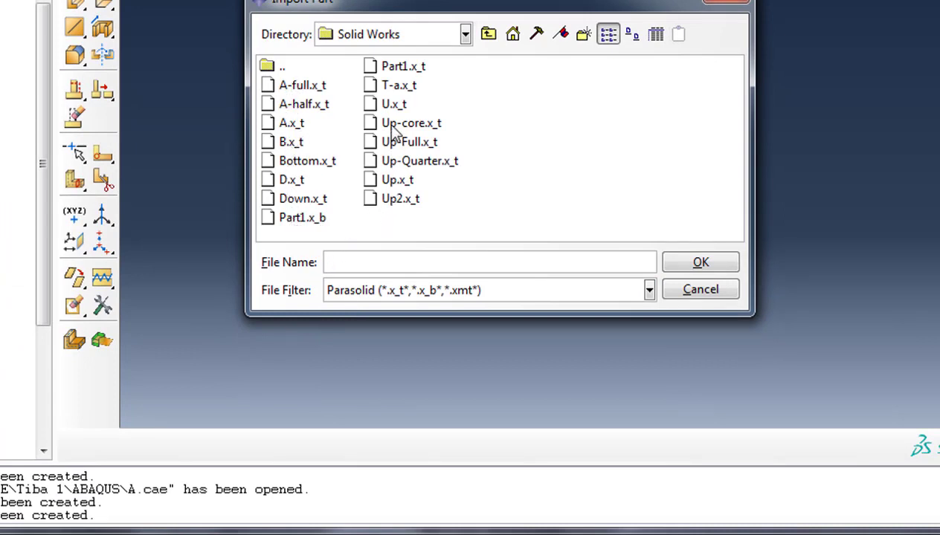
pyautogui.click(391, 87)
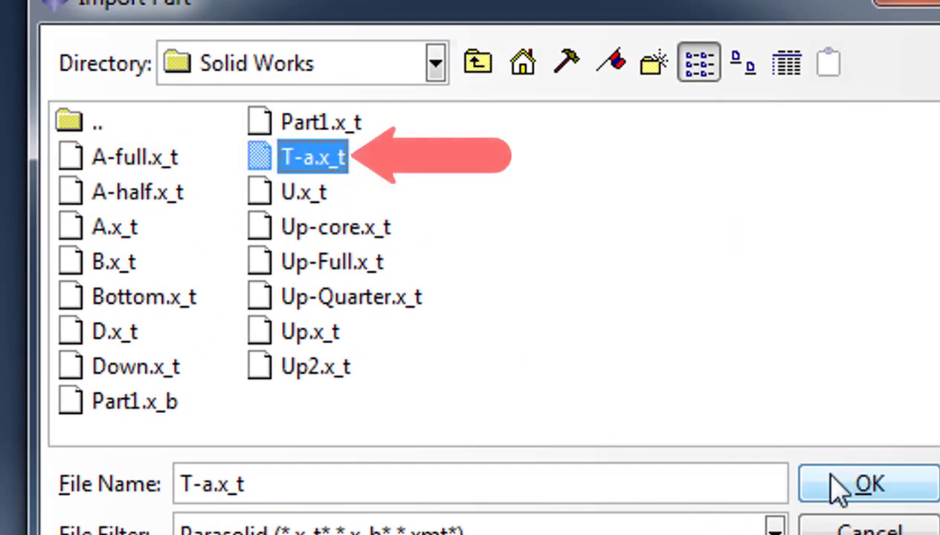
pyautogui.click(855, 461)
pyautogui.click(242, 316)
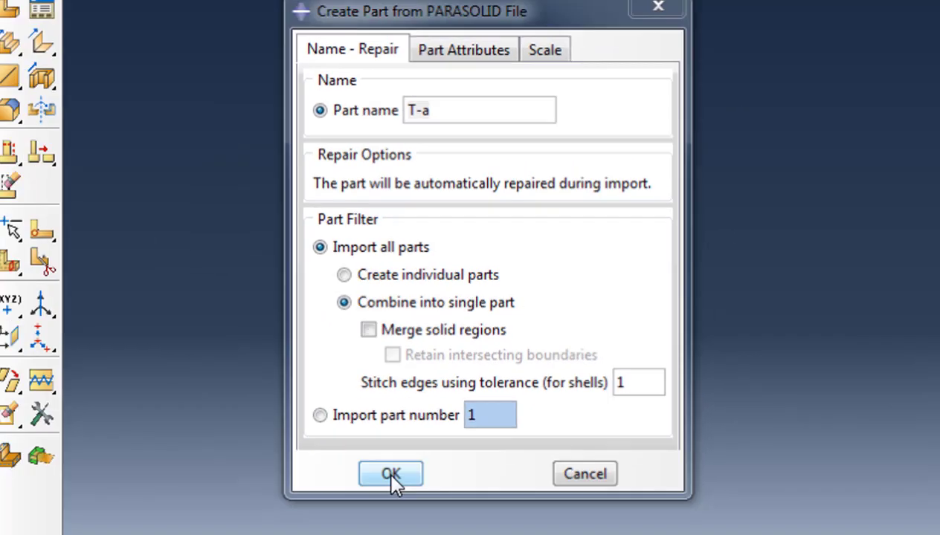
pyautogui.click(388, 474)
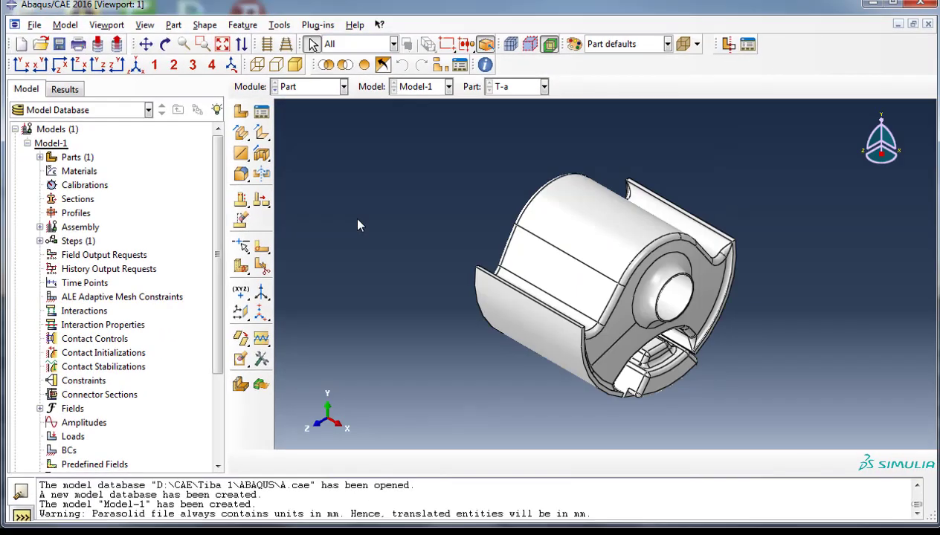
# Switch to the Property module and add the Rubber and st materials from the Tiba1.lib library to the model.
pyautogui.keyDown('ctrl'); pyautogui.keyDown('alt'); pyautogui.moveTo(652, 202); pyautogui.dragTo(653, 221); pyautogui.keyUp('alt'); pyautogui.keyUp('ctrl')
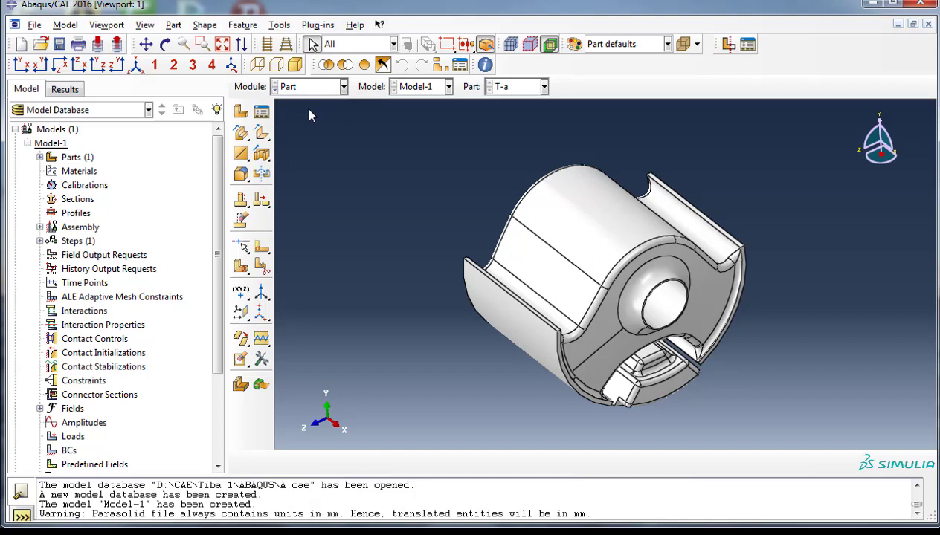
pyautogui.click(274, 92)
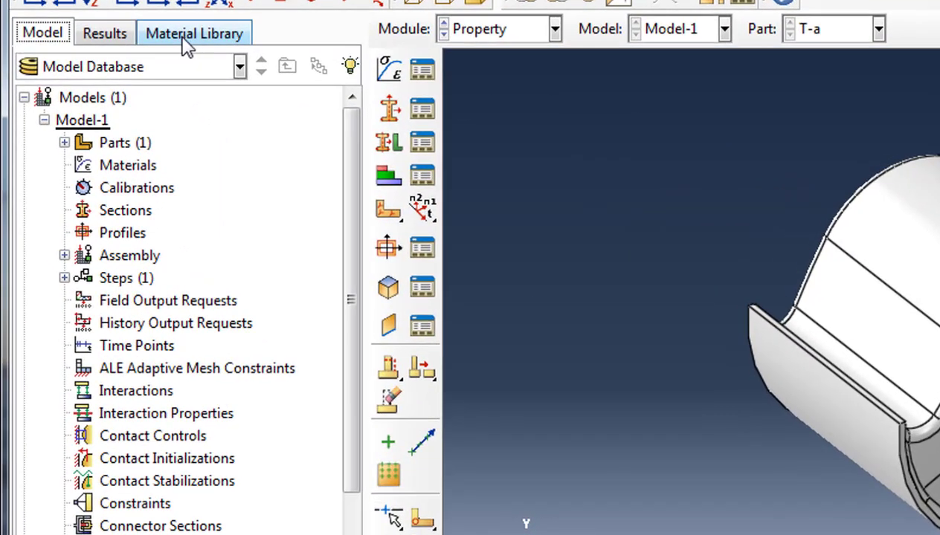
pyautogui.click(175, 41)
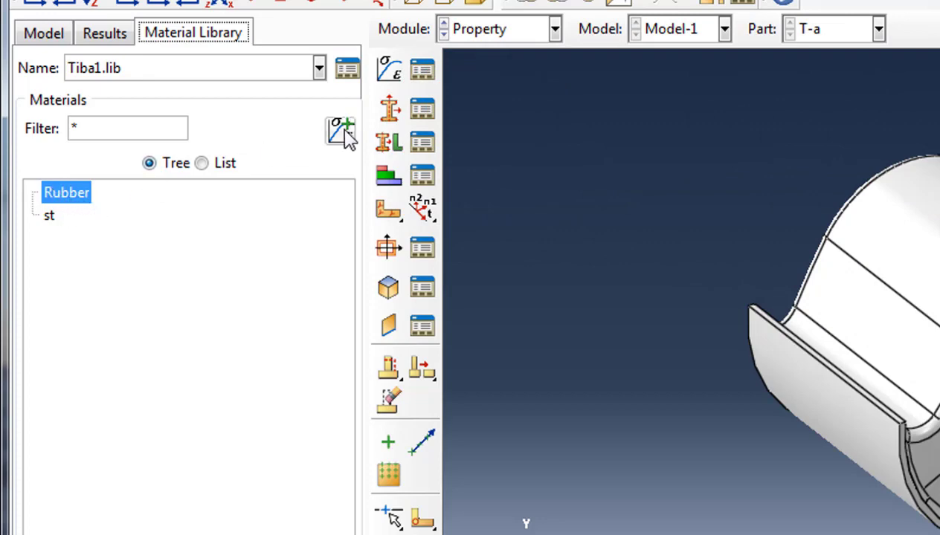
pyautogui.click(51, 217)
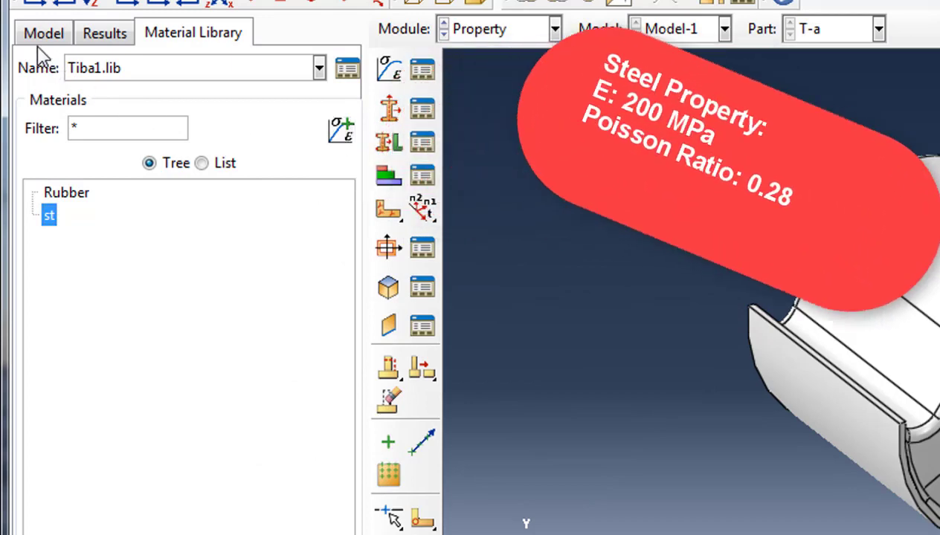
pyautogui.click(42, 34)
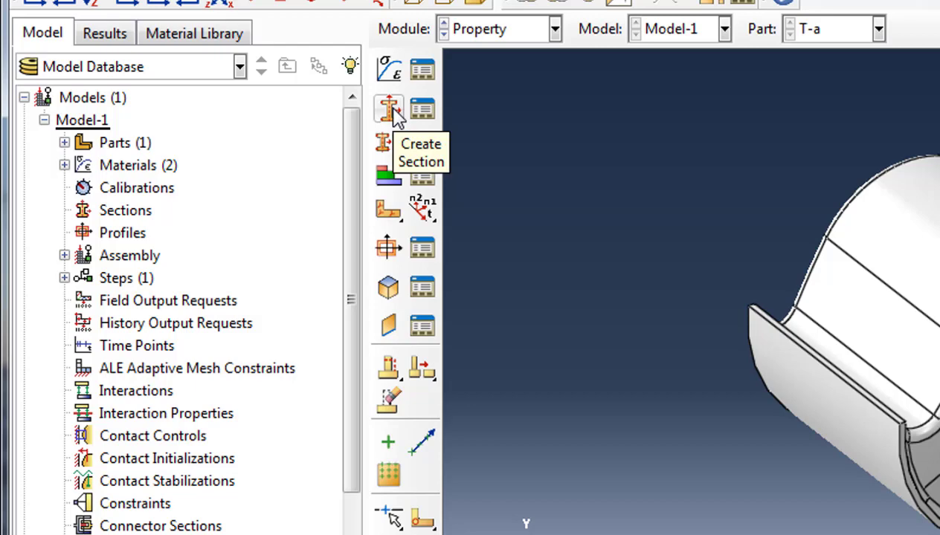
# Create a solid, homogeneous section named Section-Rubber.
pyautogui.click(413, 113)
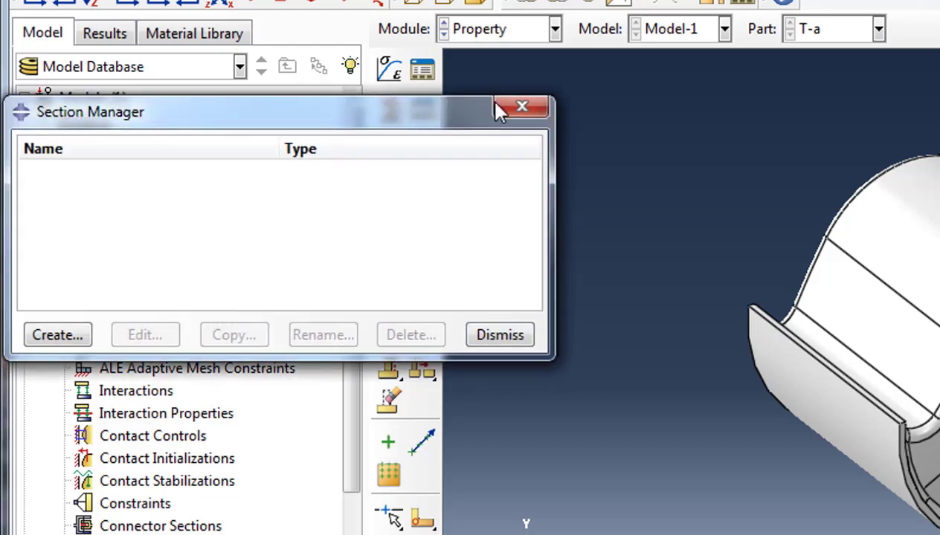
pyautogui.click(389, 110)
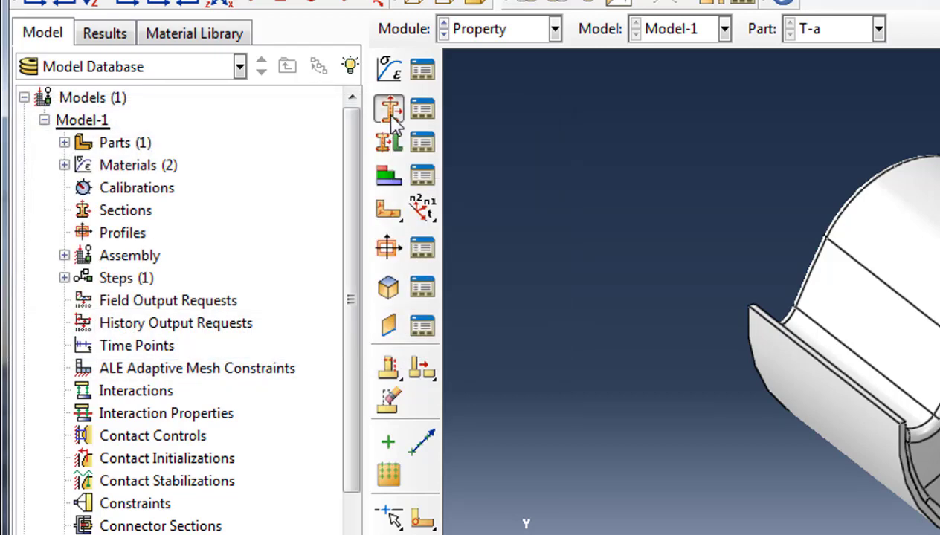
pyautogui.moveTo(455, 104); pyautogui.dragTo(269, 136)
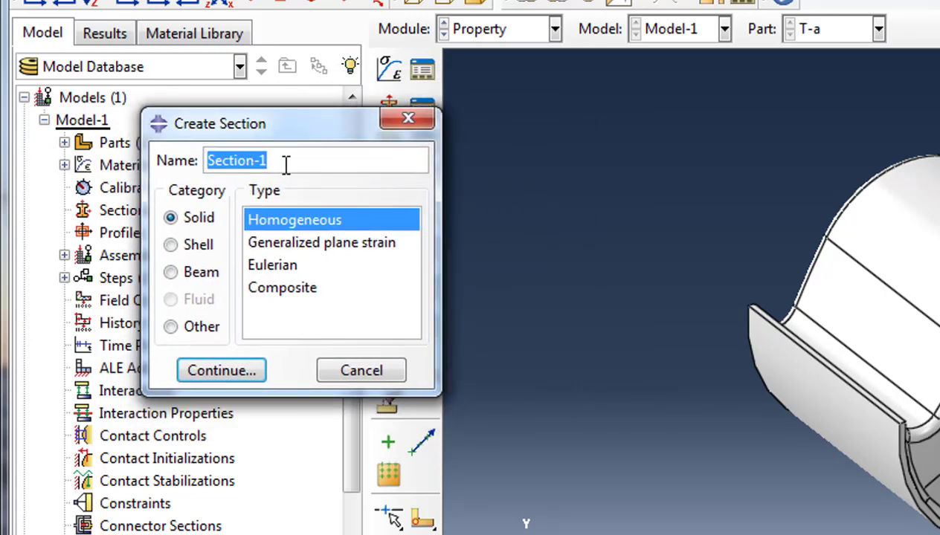
pyautogui.click(286, 165)
pyautogui.press('BackSpace')
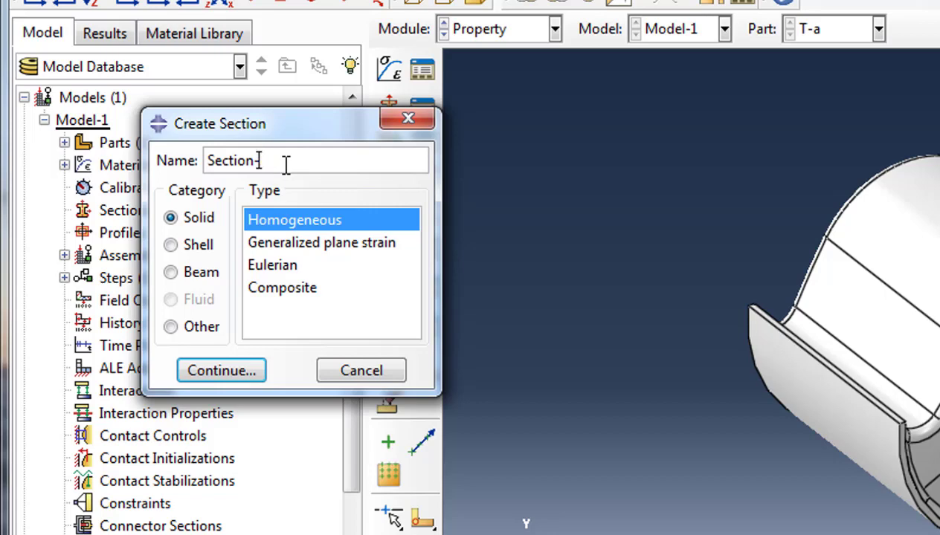
pyautogui.write('Rubber')
pyautogui.click(229, 379)
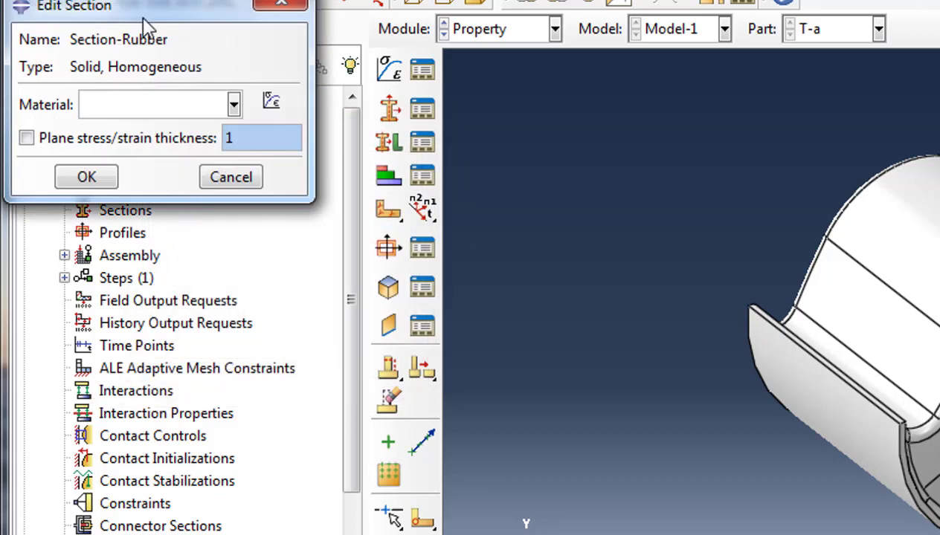
# Assign the Rubber material to Section-Rubber and accept the section definition.
pyautogui.moveTo(146, 7); pyautogui.dragTo(418, 67)
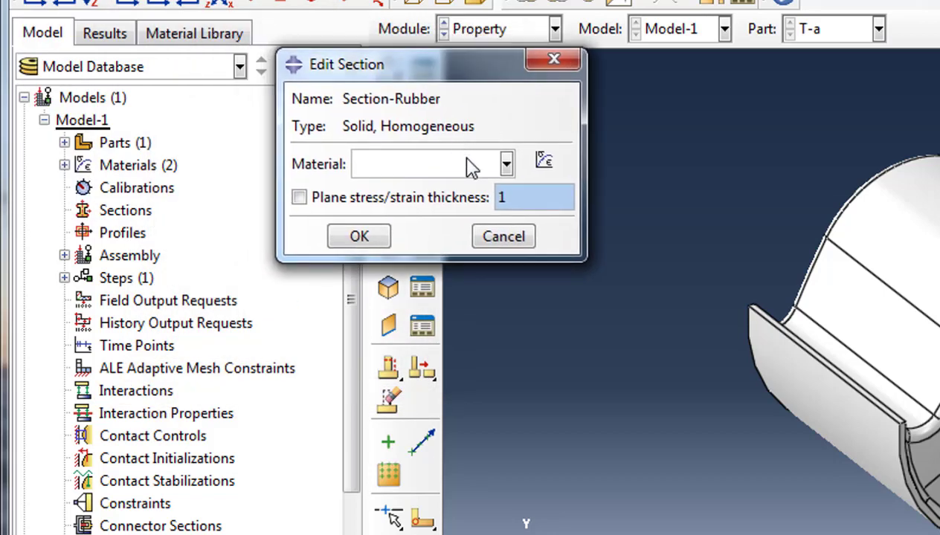
pyautogui.click(506, 164)
pyautogui.click(386, 195)
pyautogui.click(381, 236)
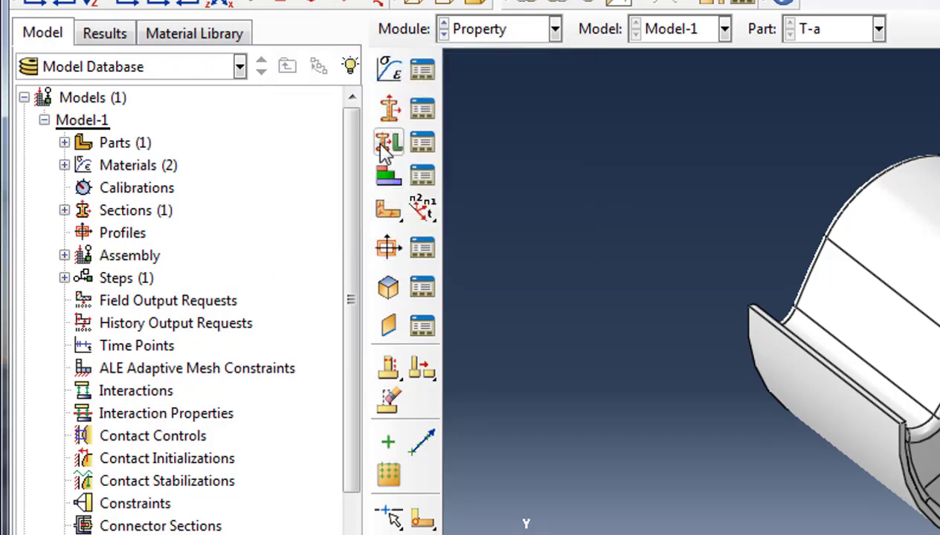
# Create a homogeneous shell section named Section-St.
pyautogui.click(388, 108)
pyautogui.moveTo(330, 136); pyautogui.dragTo(567, 246)
pyautogui.moveTo(496, 269); pyautogui.dragTo(570, 275)
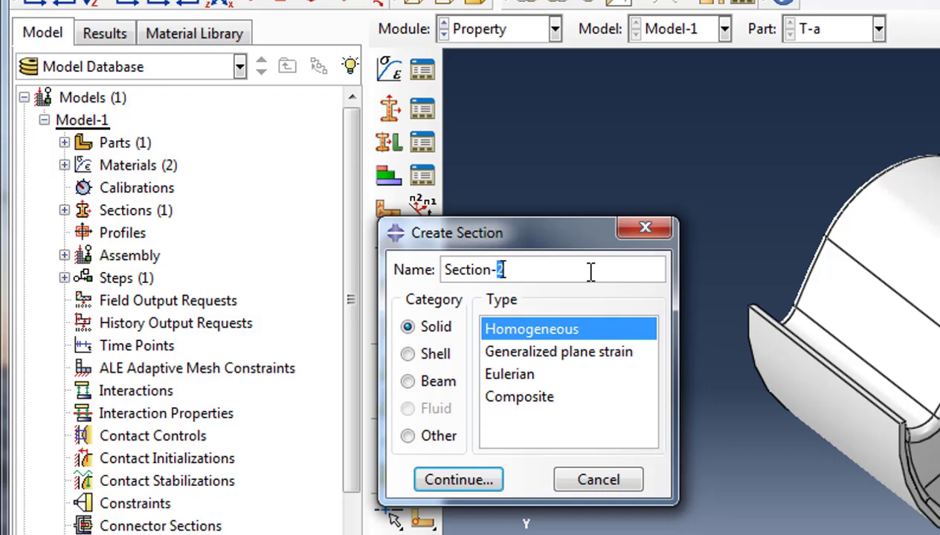
pyautogui.write('t')
pyautogui.click(415, 357)
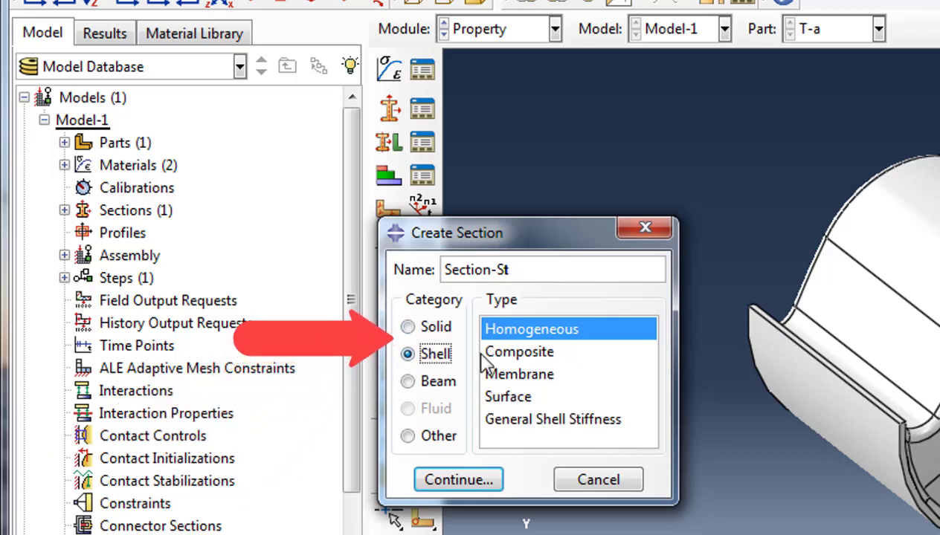
pyautogui.click(461, 479)
# Set Section-St's shell thickness to 3.5 and its material to st, and accept the section definition.
pyautogui.moveTo(283, 165); pyautogui.dragTo(479, 76)
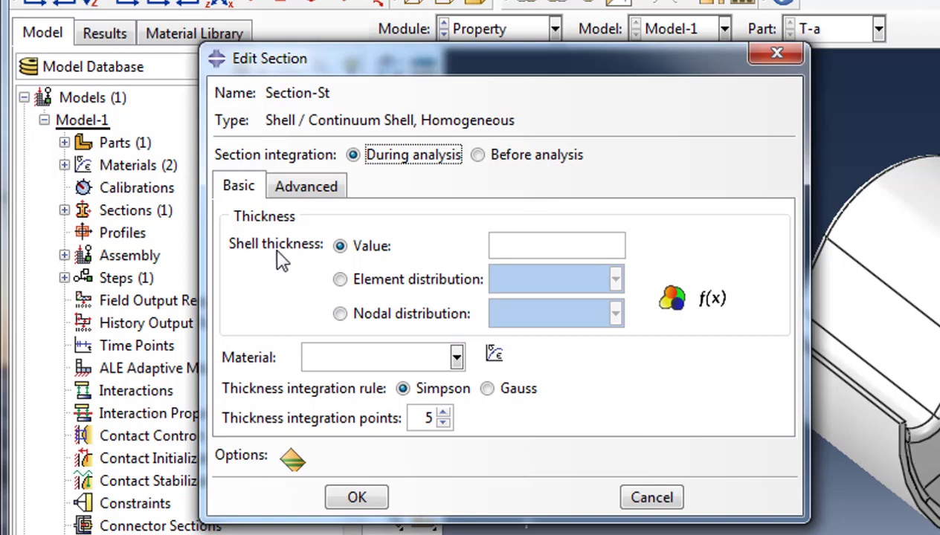
pyautogui.click(513, 247)
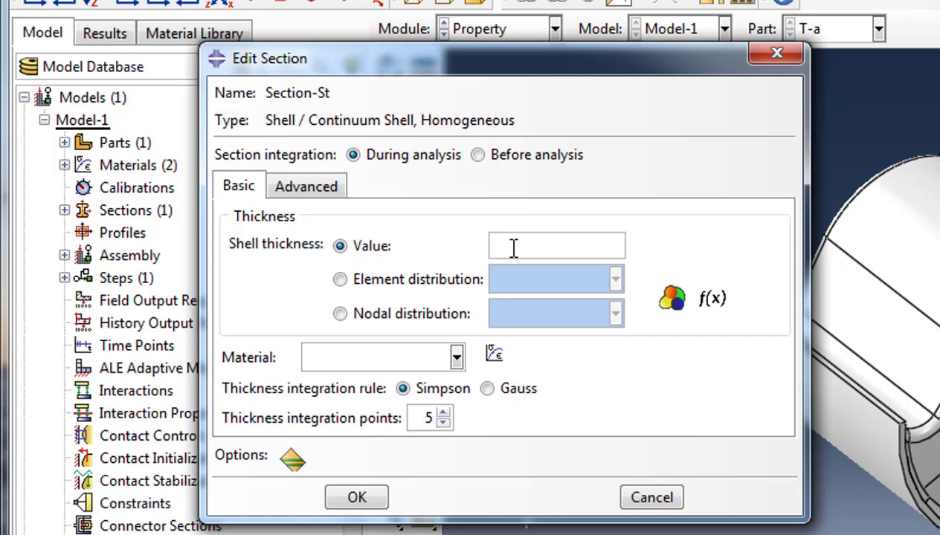
pyautogui.write('3.5')
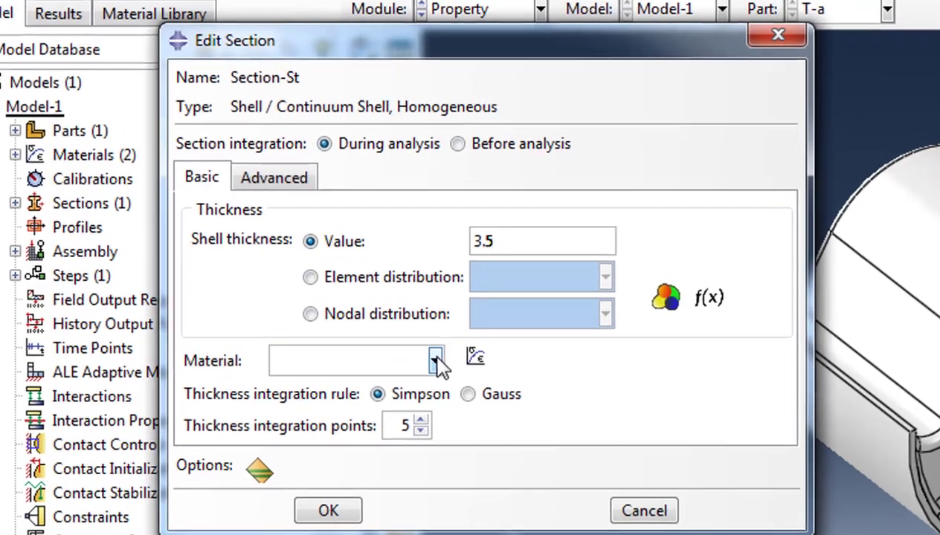
pyautogui.click(456, 358)
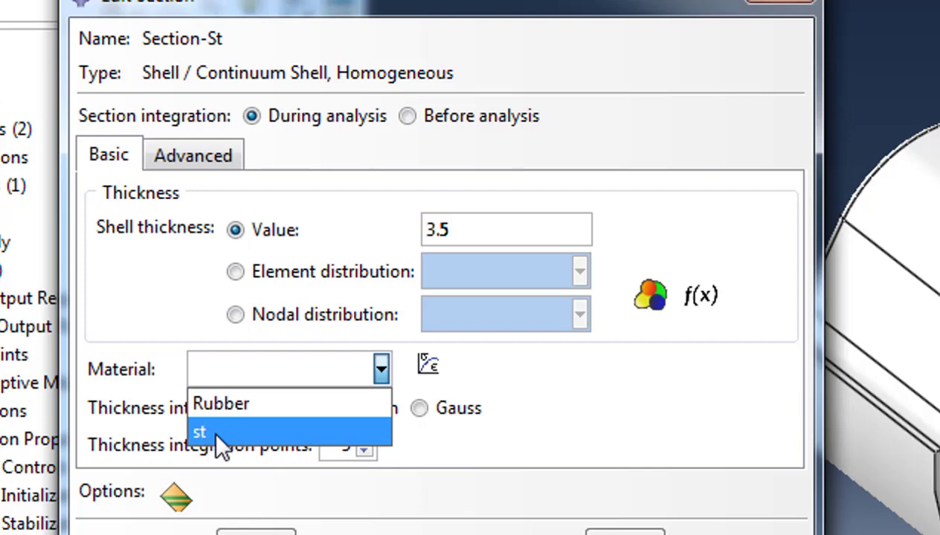
pyautogui.click(212, 430)
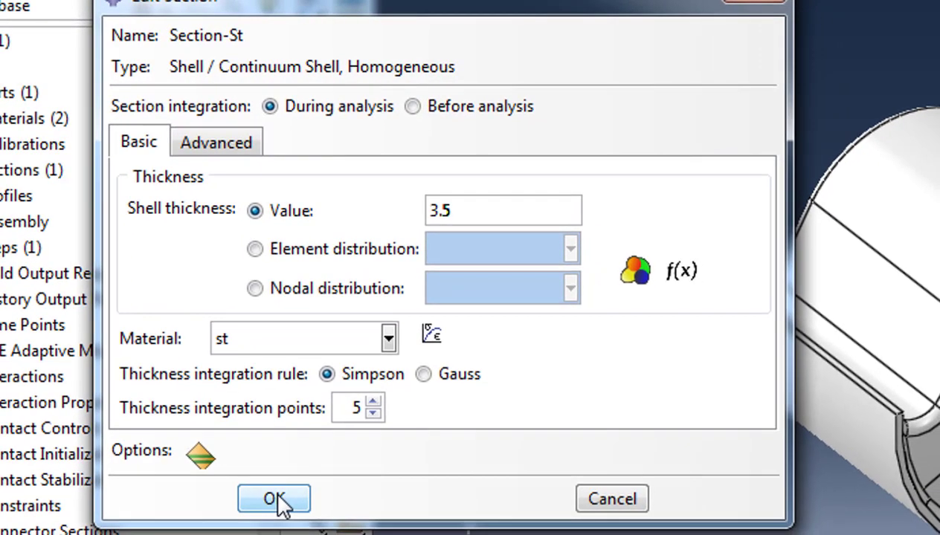
pyautogui.click(274, 499)
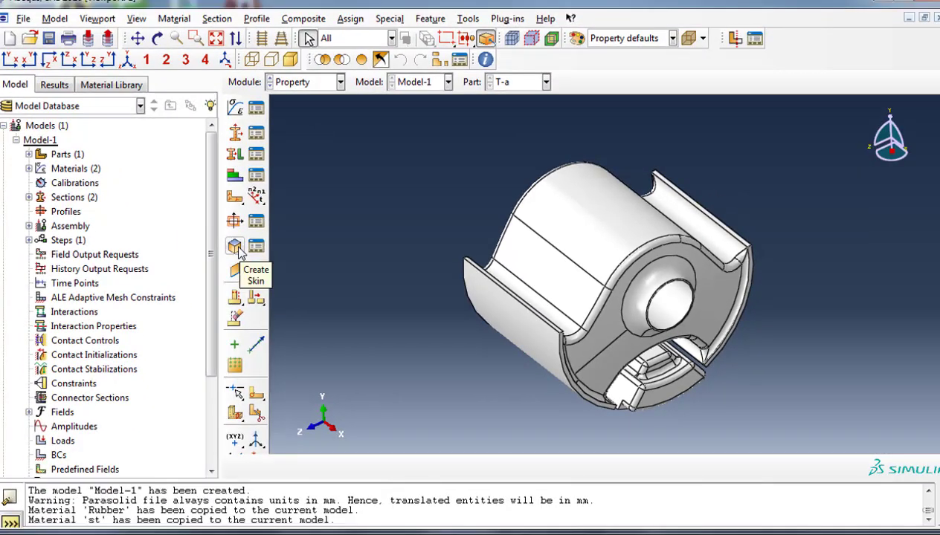
# Create a skin on the cylindrical inner face of the part's central bore.
pyautogui.click(235, 247)
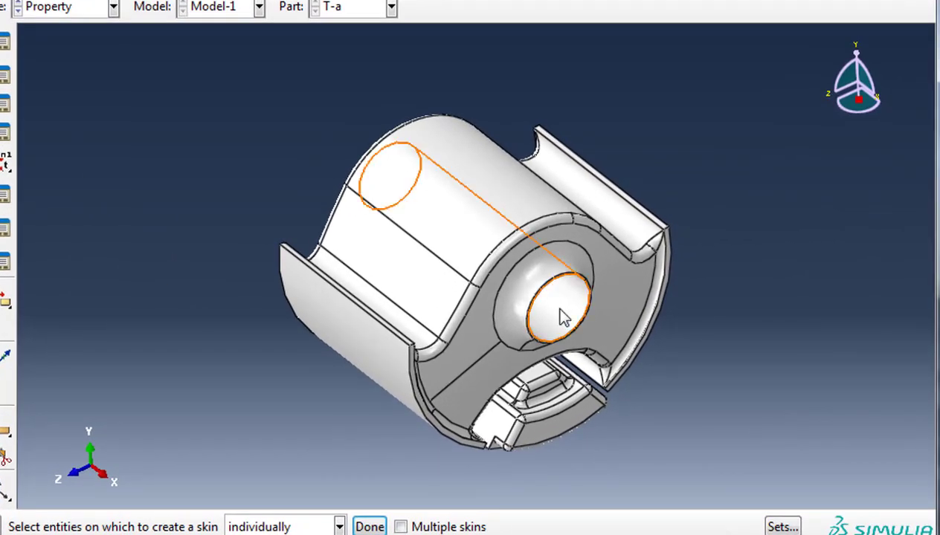
pyautogui.click(561, 315)
pyautogui.click(370, 527)
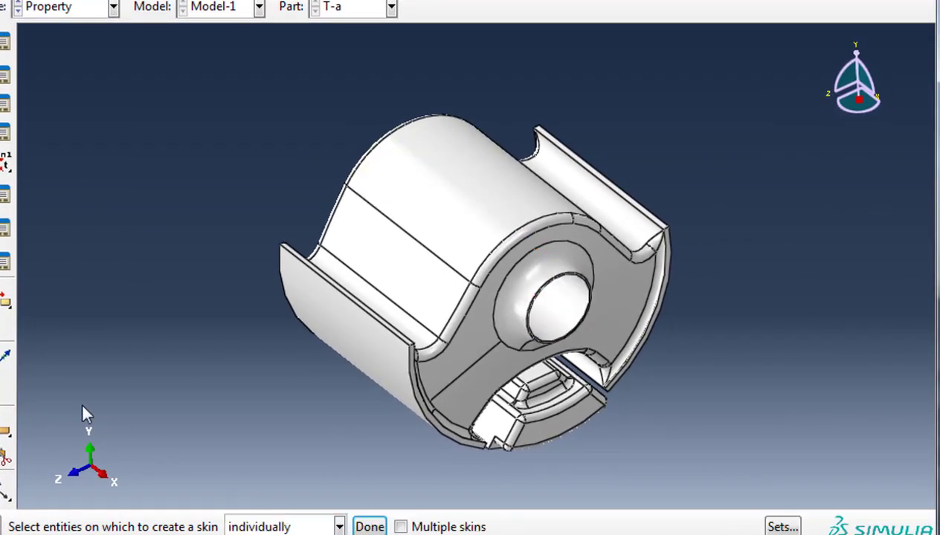
# Create a second skin on the three curved outer faces around the part.
pyautogui.click(367, 364)
pyautogui.keyDown('ctrl'); pyautogui.keyDown('alt'); pyautogui.moveTo(527, 300); pyautogui.dragTo(405, 100); pyautogui.keyUp('alt'); pyautogui.keyUp('ctrl')
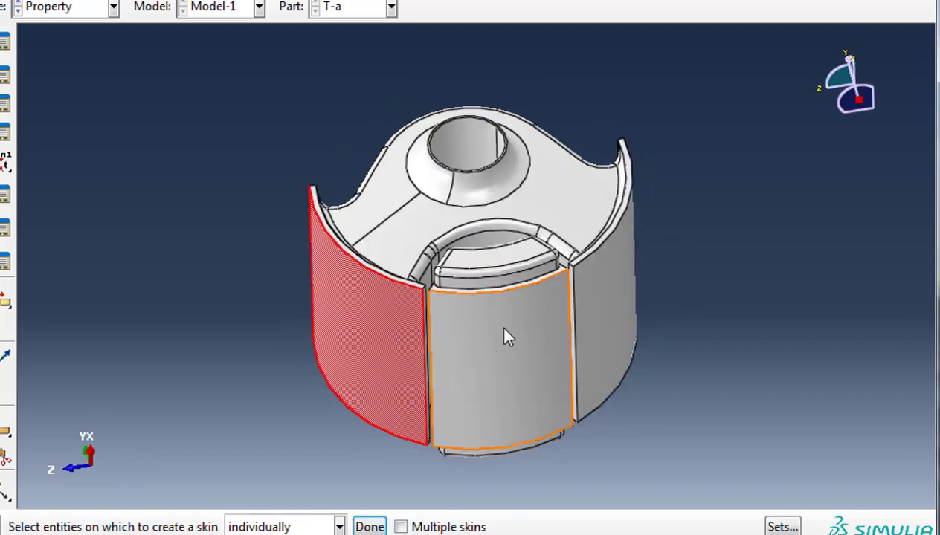
pyautogui.keyDown('shift'); pyautogui.click(545, 325); pyautogui.keyUp('shift')
pyautogui.keyDown('shift'); pyautogui.click(597, 296); pyautogui.keyUp('shift')
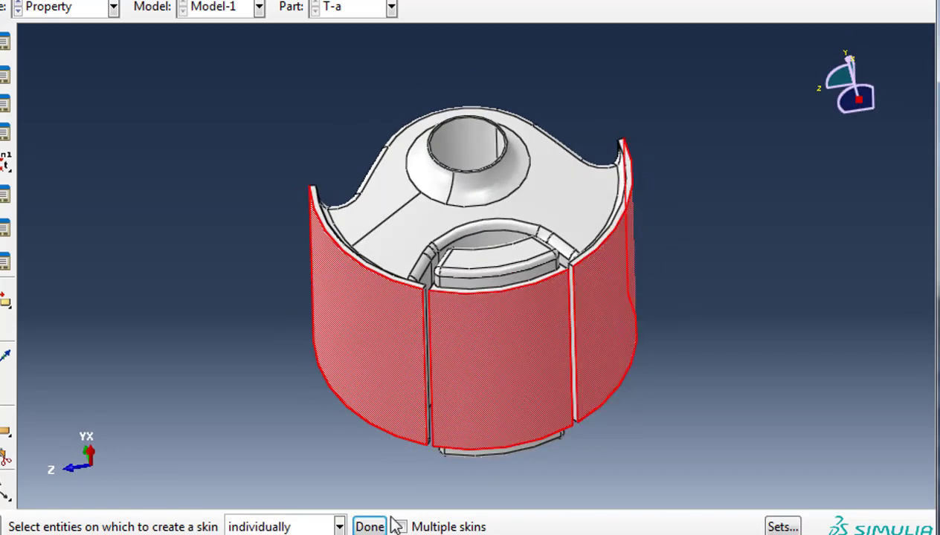
pyautogui.click(369, 527)
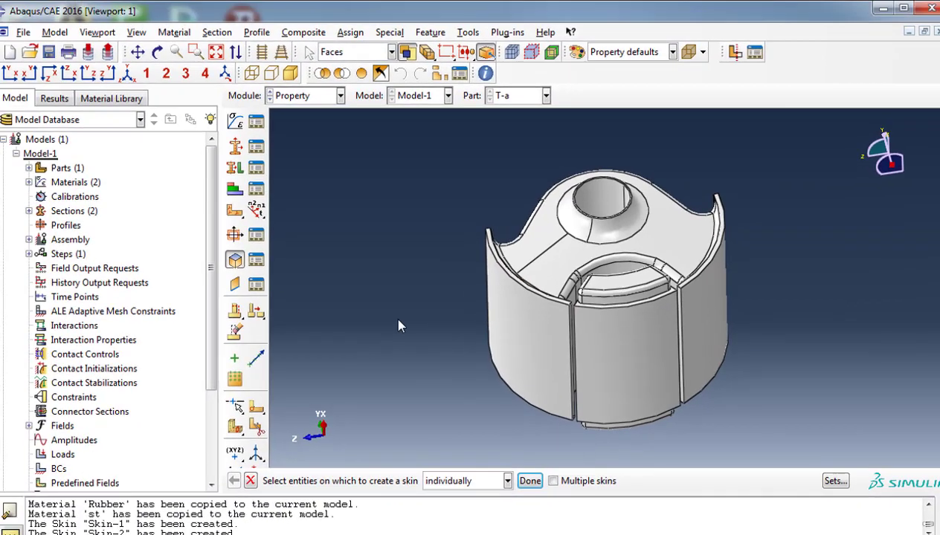
# Rename the bore's skin, Skin-1, as Skin-Inner.
pyautogui.click(256, 259)
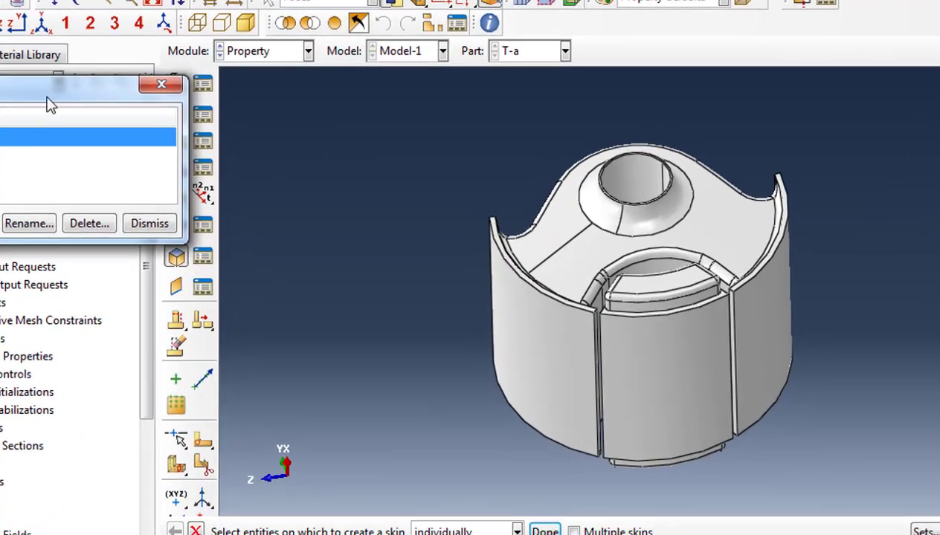
pyautogui.moveTo(123, 125); pyautogui.dragTo(337, 223)
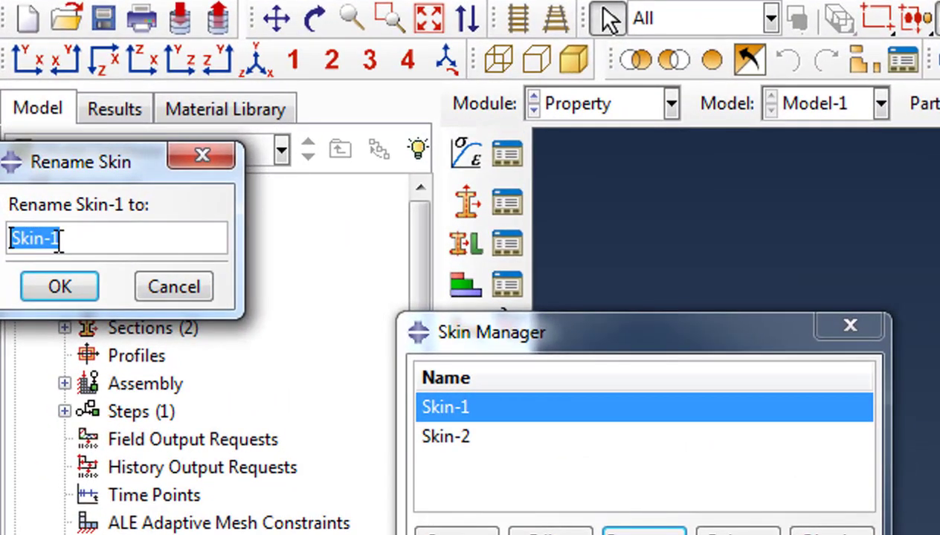
pyautogui.moveTo(52, 240); pyautogui.dragTo(201, 237)
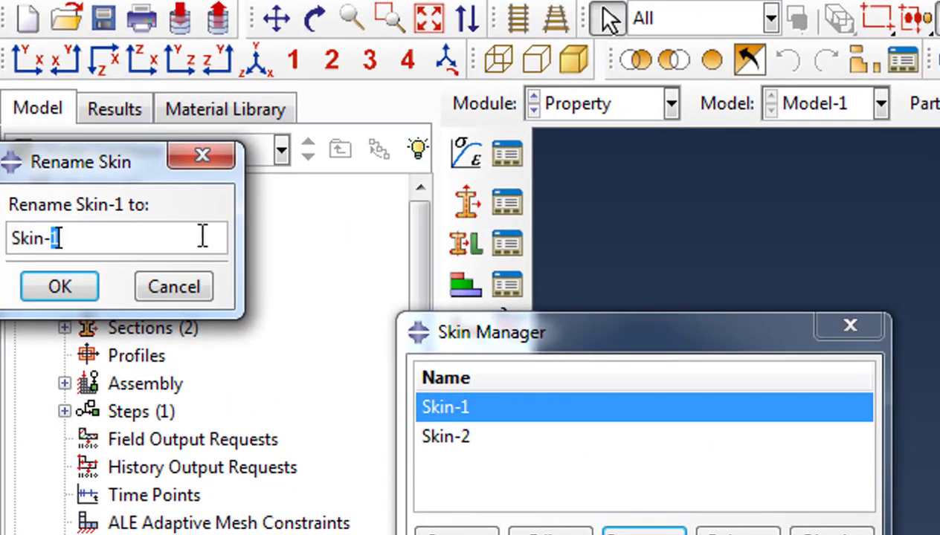
pyautogui.press('BackSpace')
pyautogui.write('Inner')
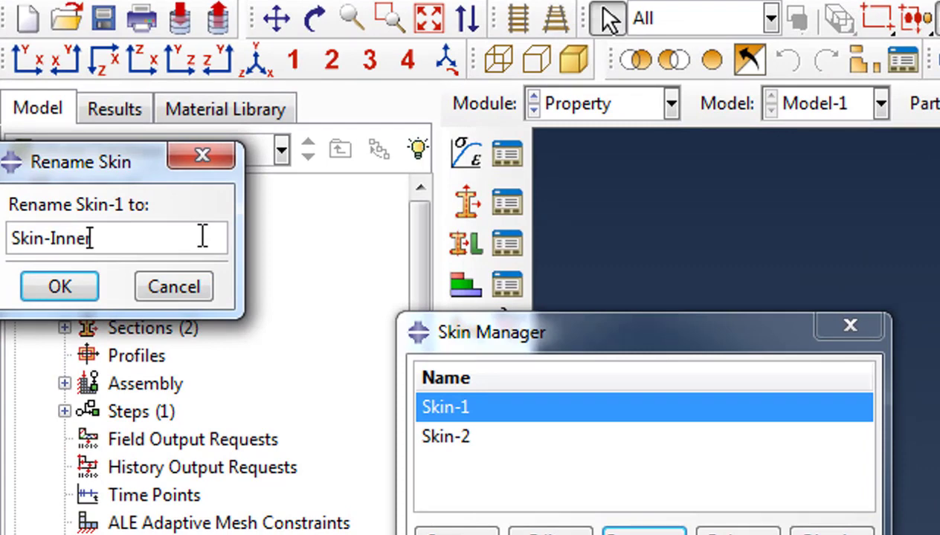
pyautogui.click(86, 292)
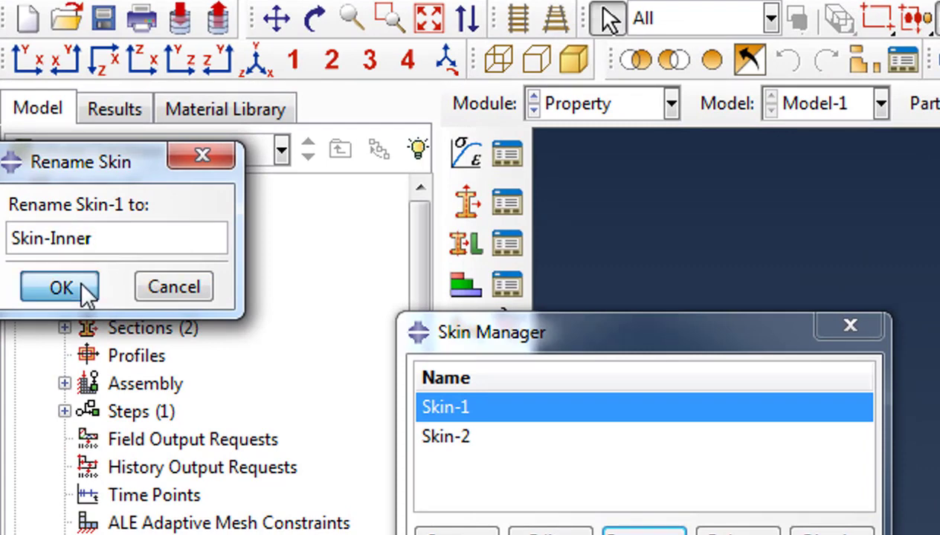
# Rename the outer faces' skin, Skin-2, as Skin-Outer and close the skin manager.
pyautogui.click(453, 409)
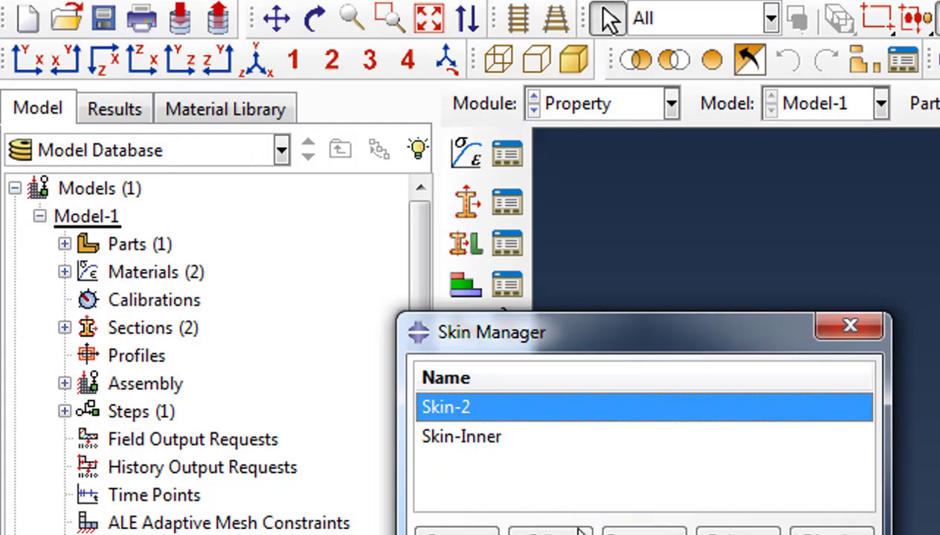
pyautogui.click(644, 534)
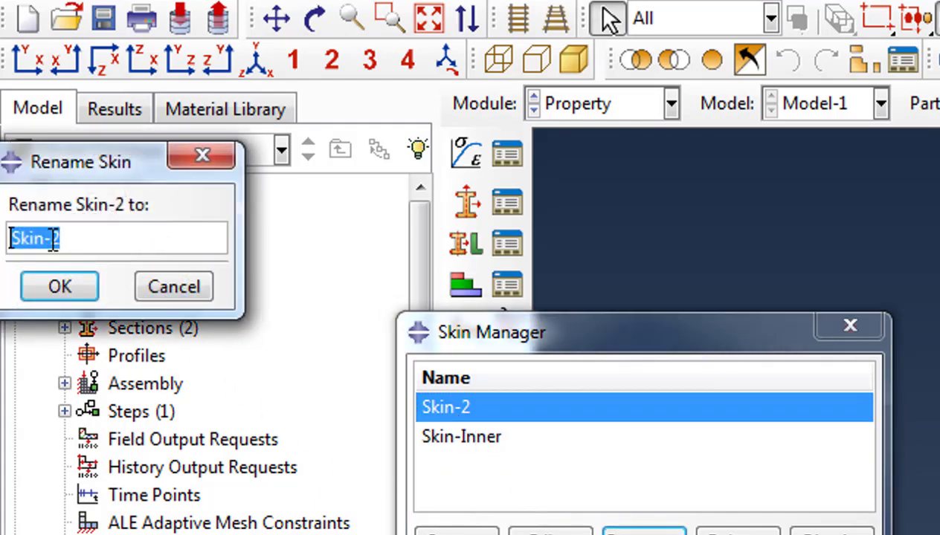
pyautogui.moveTo(46, 238); pyautogui.dragTo(128, 237)
pyautogui.moveTo(60, 238); pyautogui.dragTo(50, 238)
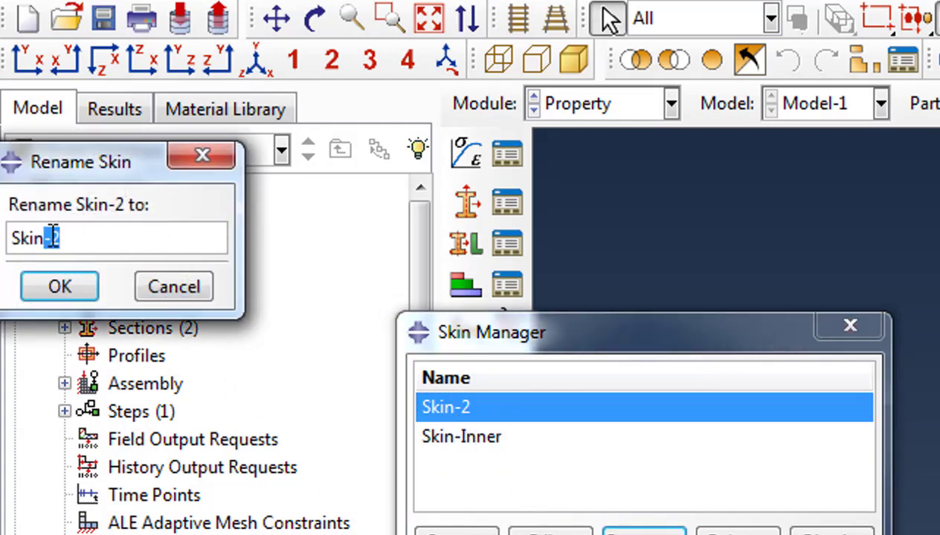
pyautogui.write('O')
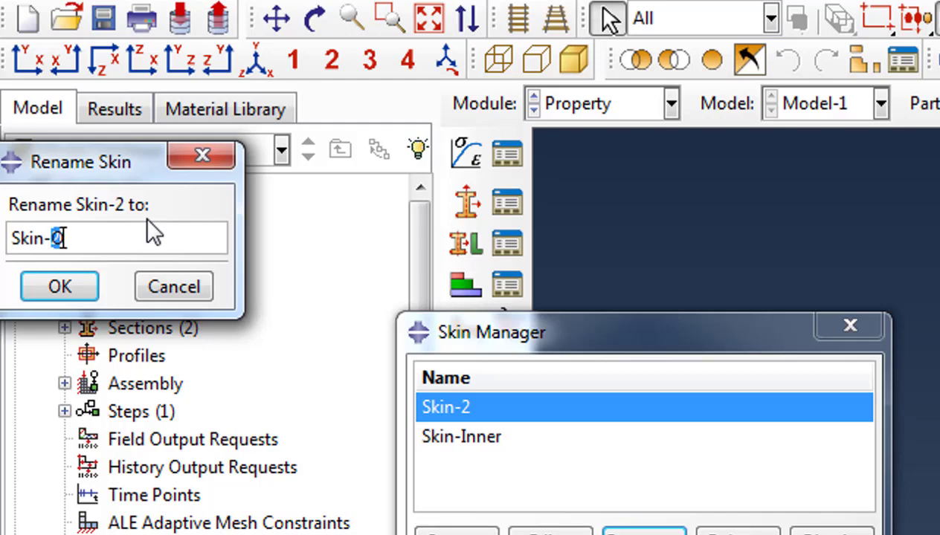
pyautogui.write('uter')
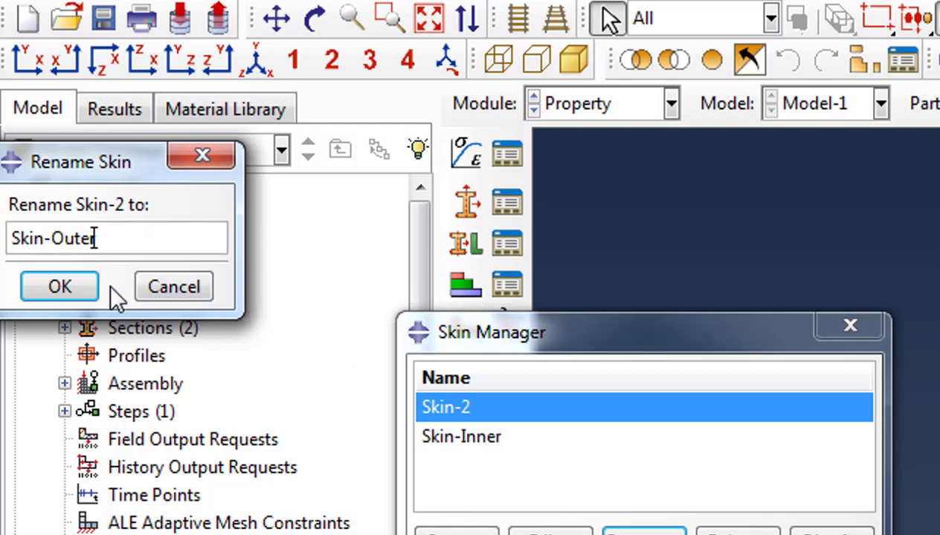
pyautogui.click(61, 288)
pyautogui.click(822, 529)
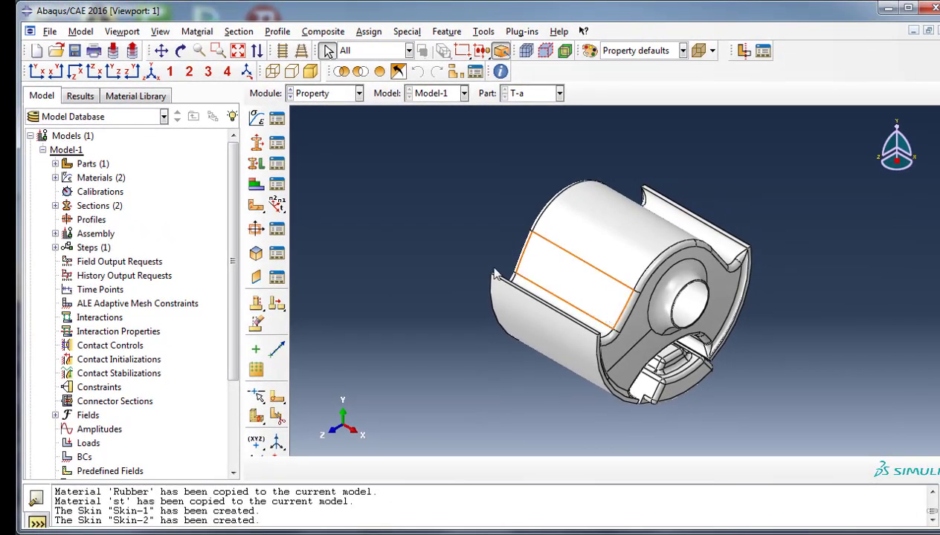
# Assign Section-Rubber to both solid regions of the part, the main body and the separate lower piece.
pyautogui.click(257, 166)
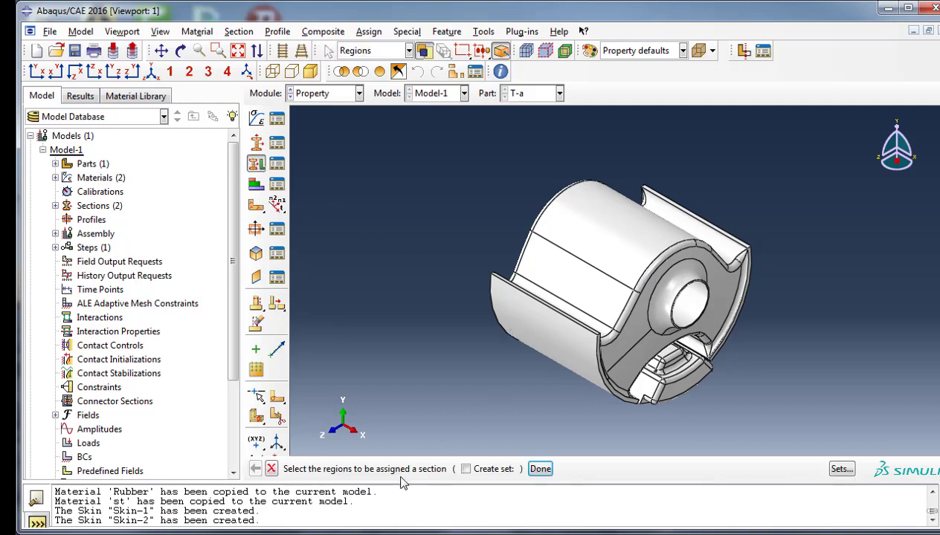
pyautogui.click(408, 51)
pyautogui.click(408, 52)
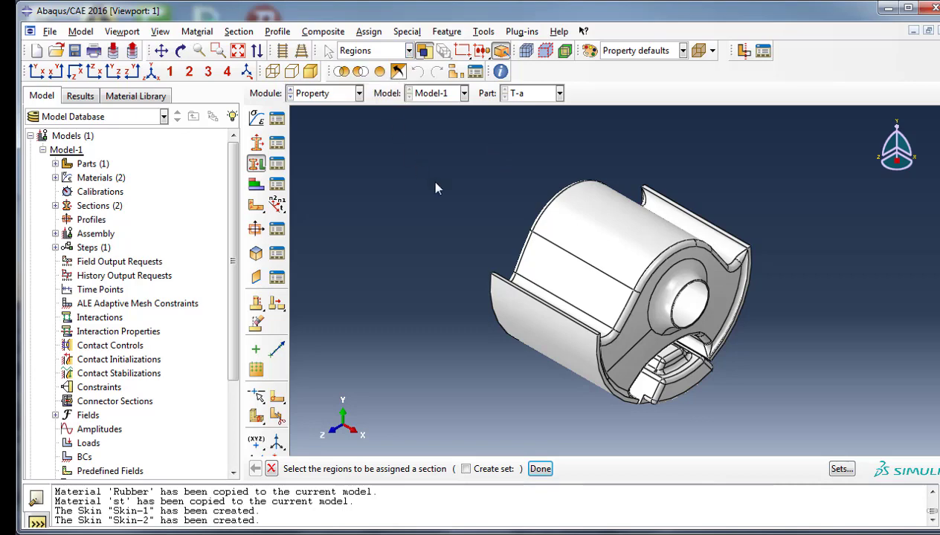
pyautogui.click(647, 286)
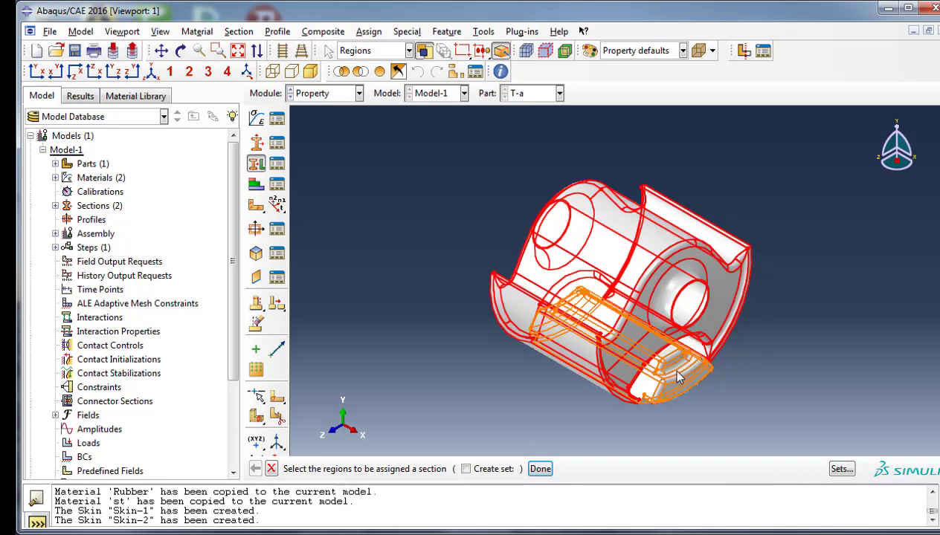
pyautogui.click(538, 469)
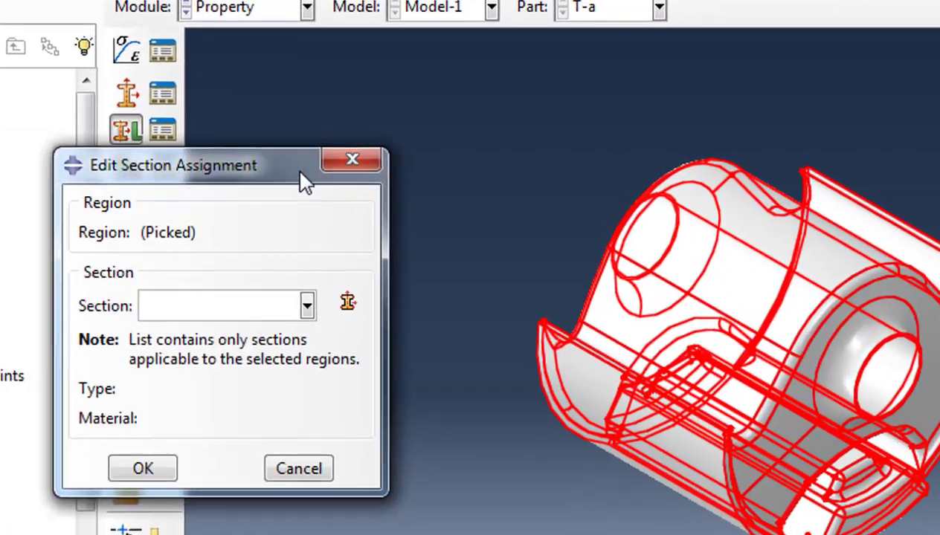
pyautogui.moveTo(300, 172); pyautogui.dragTo(345, 186)
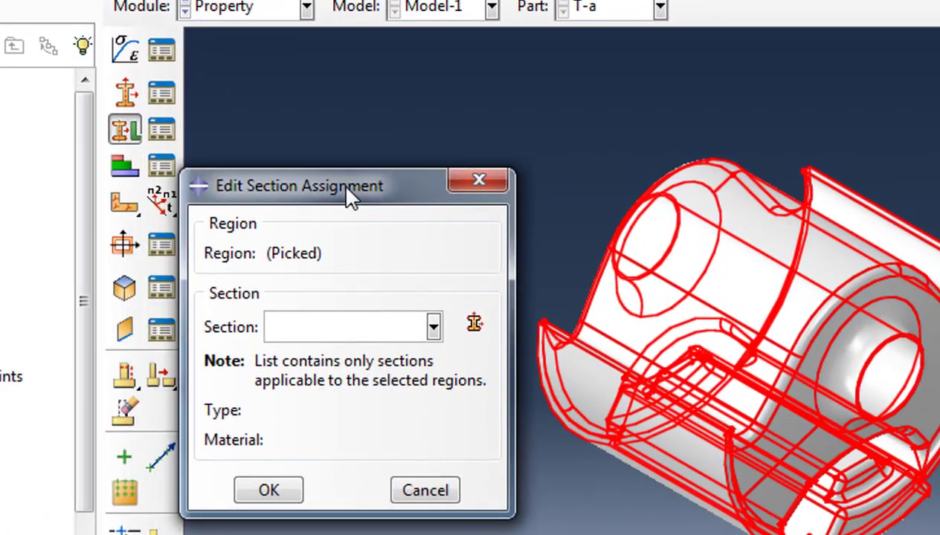
pyautogui.click(433, 328)
pyautogui.click(325, 359)
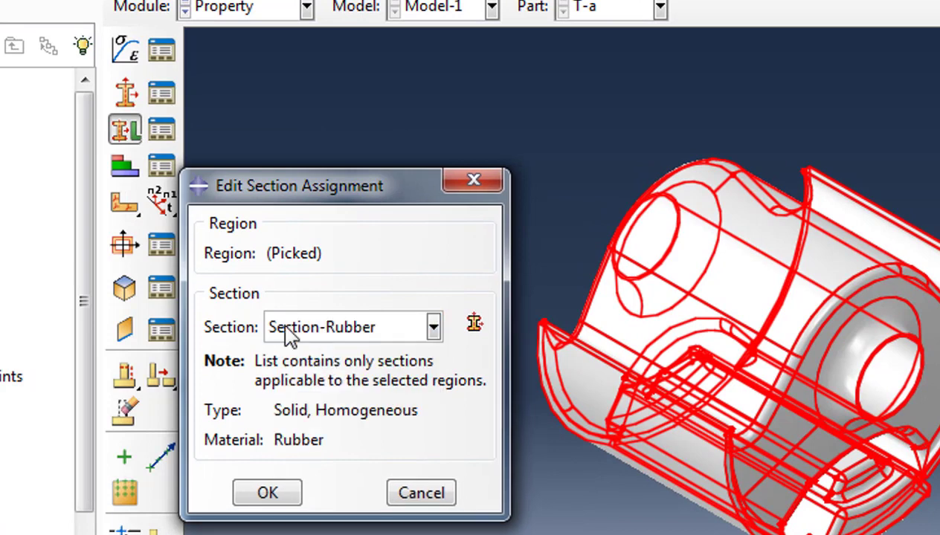
pyautogui.click(245, 492)
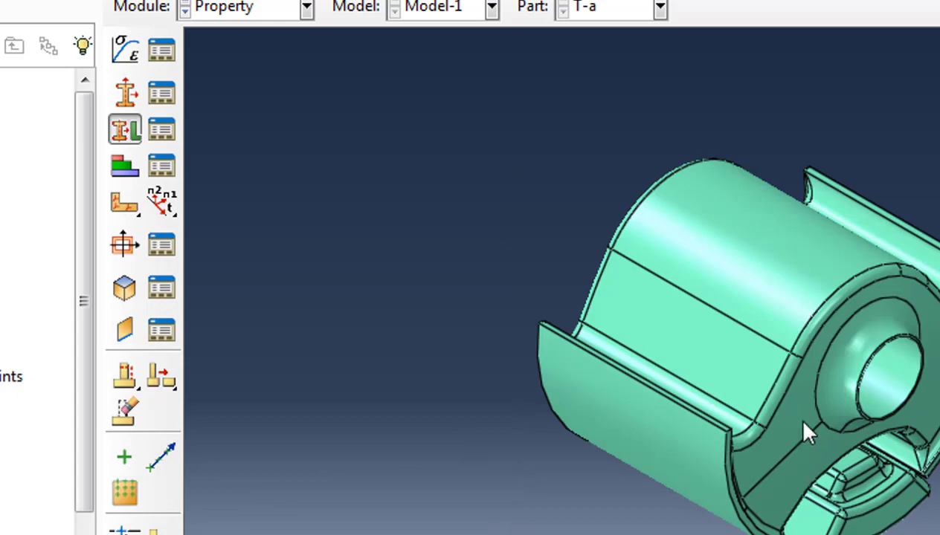
pyautogui.click(797, 420)
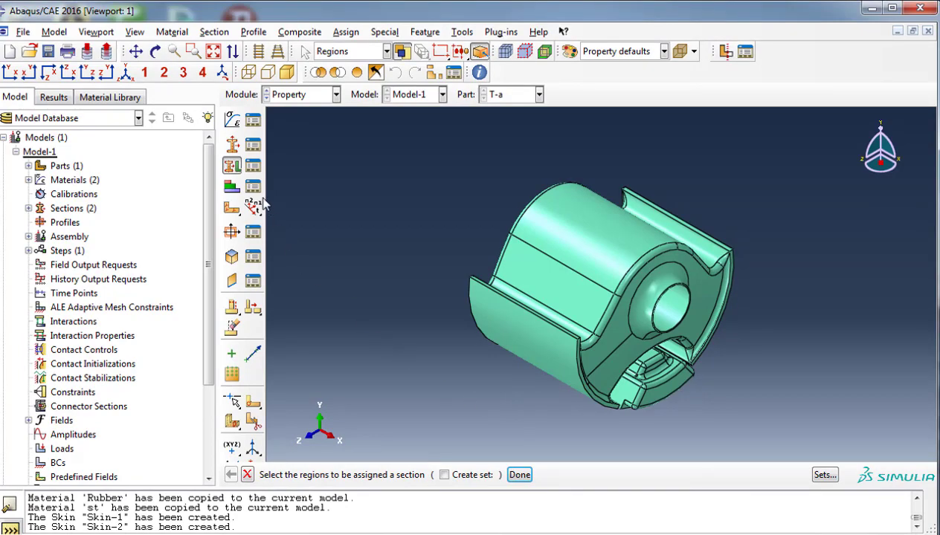
# Assign Section-St to the bore skin and the outer skin, with thickness from section and the shell offset at the bottom surface.
pyautogui.keyDown('ctrl'); pyautogui.keyDown('alt'); pyautogui.moveTo(424, 211); pyautogui.dragTo(344, 208); pyautogui.keyUp('alt'); pyautogui.keyUp('ctrl')
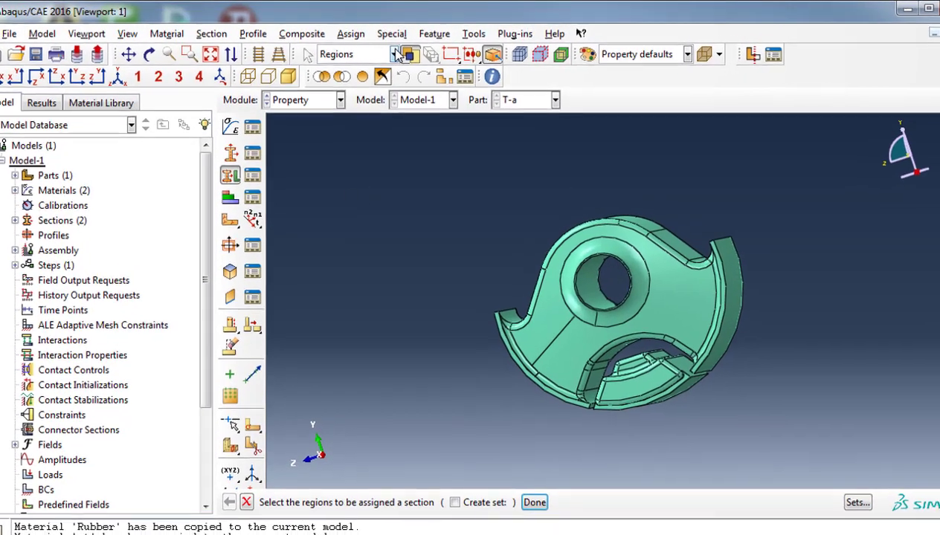
pyautogui.click(395, 55)
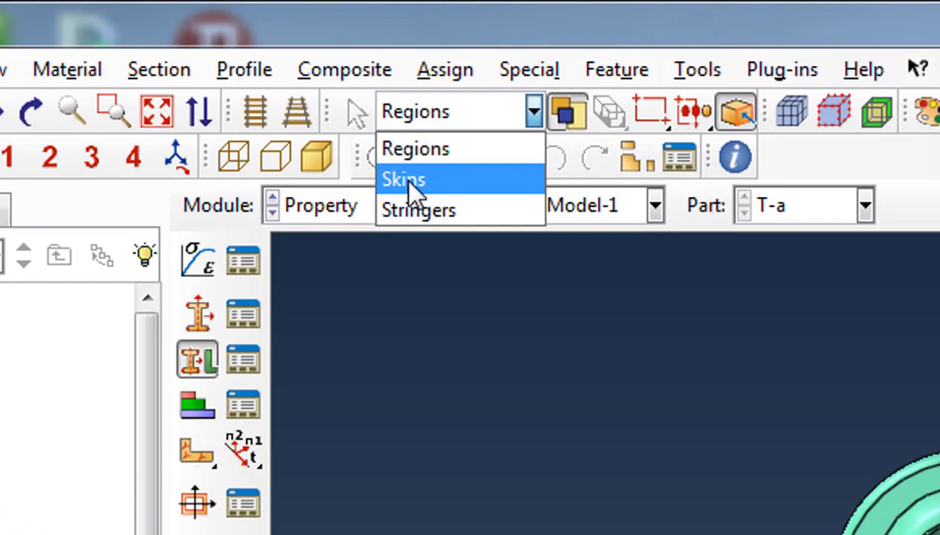
pyautogui.click(406, 180)
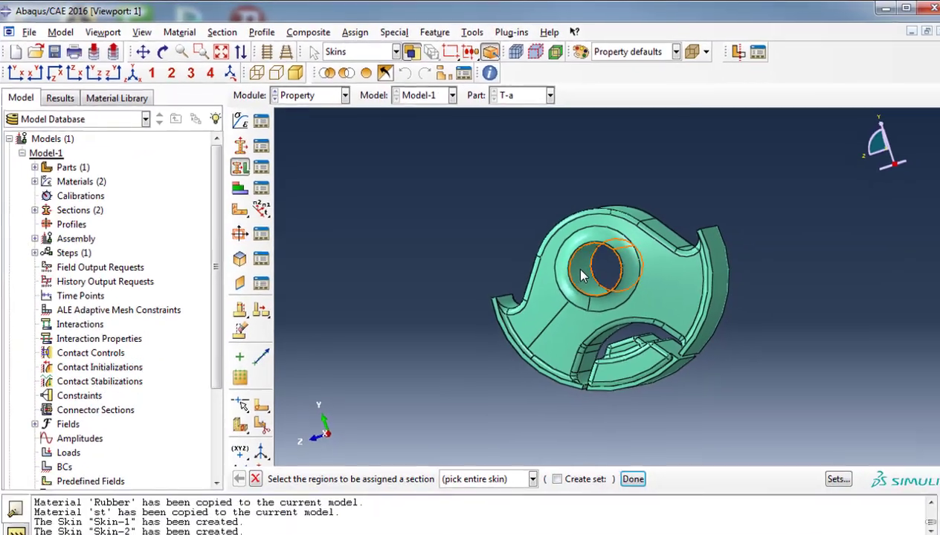
pyautogui.click(582, 276)
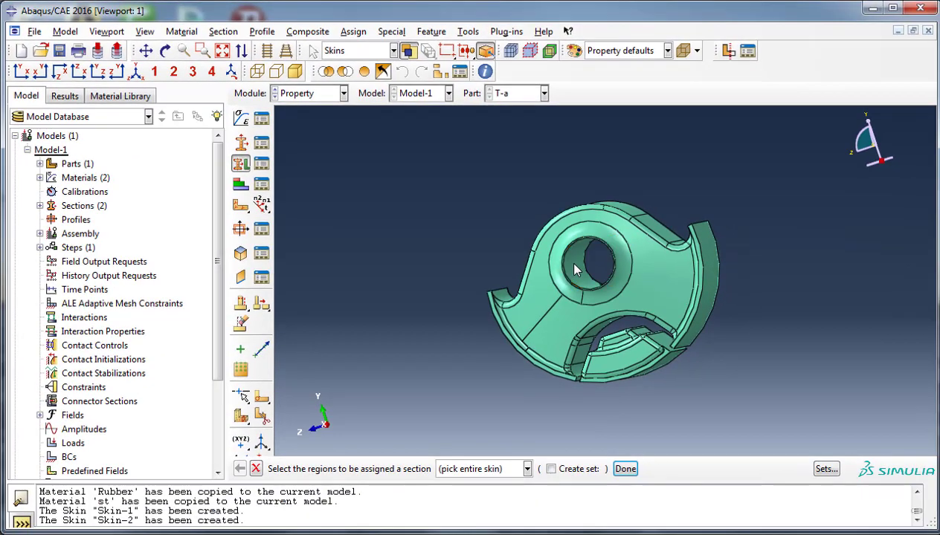
pyautogui.click(708, 279)
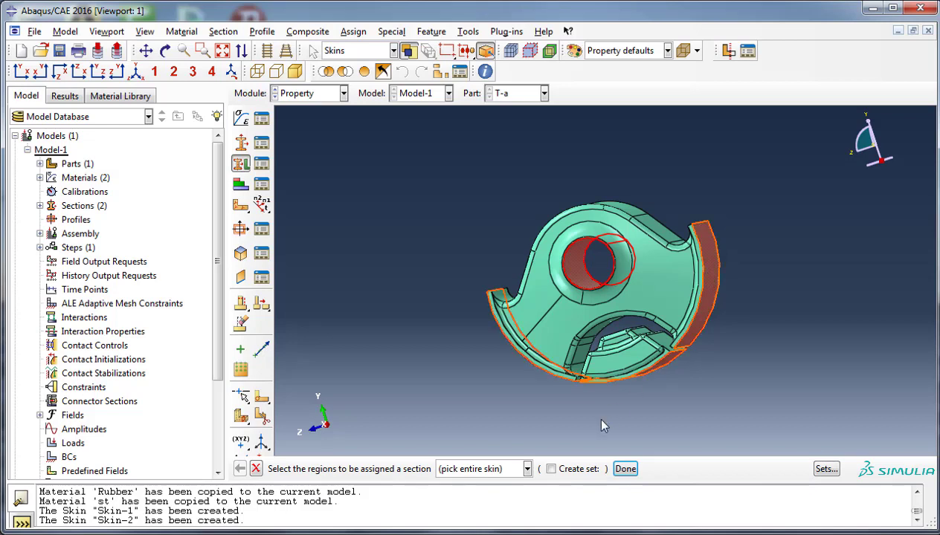
pyautogui.click(625, 469)
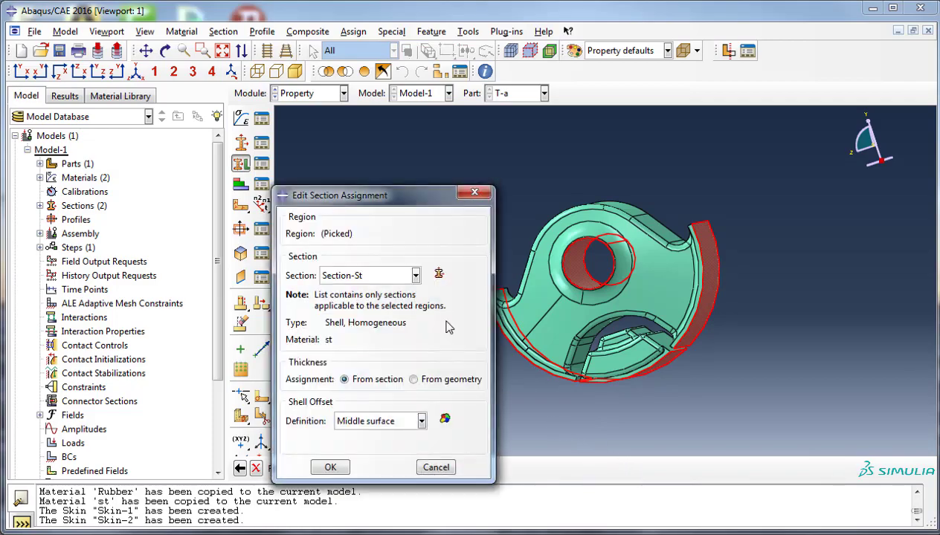
pyautogui.moveTo(417, 205); pyautogui.dragTo(376, 148)
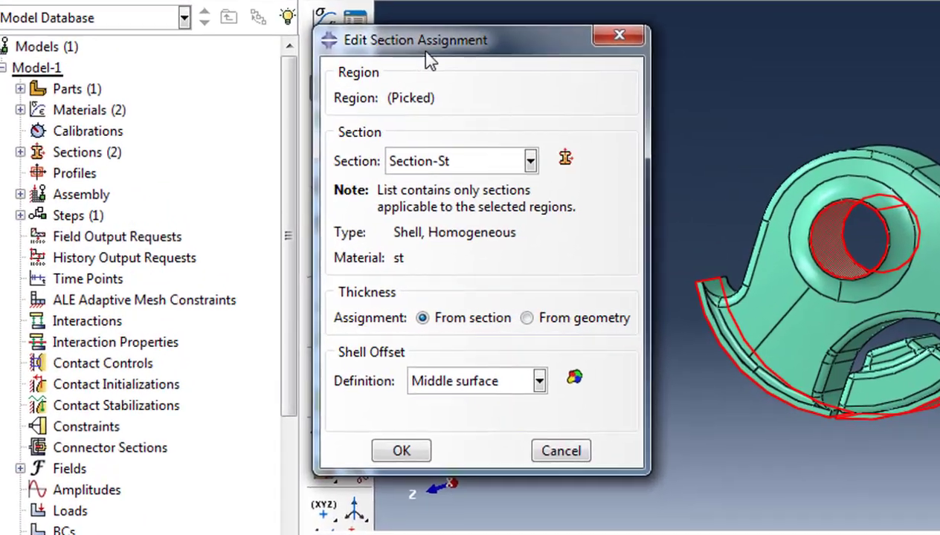
pyautogui.moveTo(347, 106); pyautogui.dragTo(365, 82)
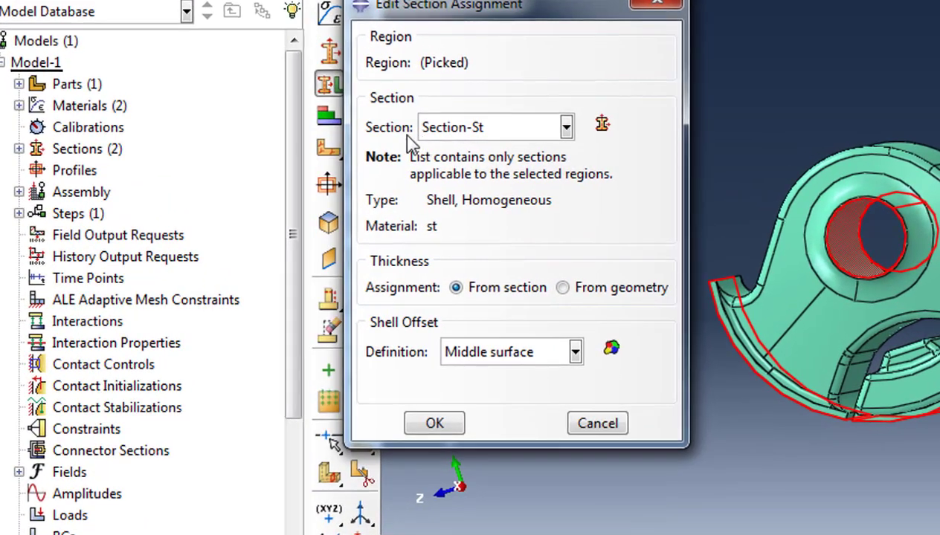
pyautogui.click(473, 137)
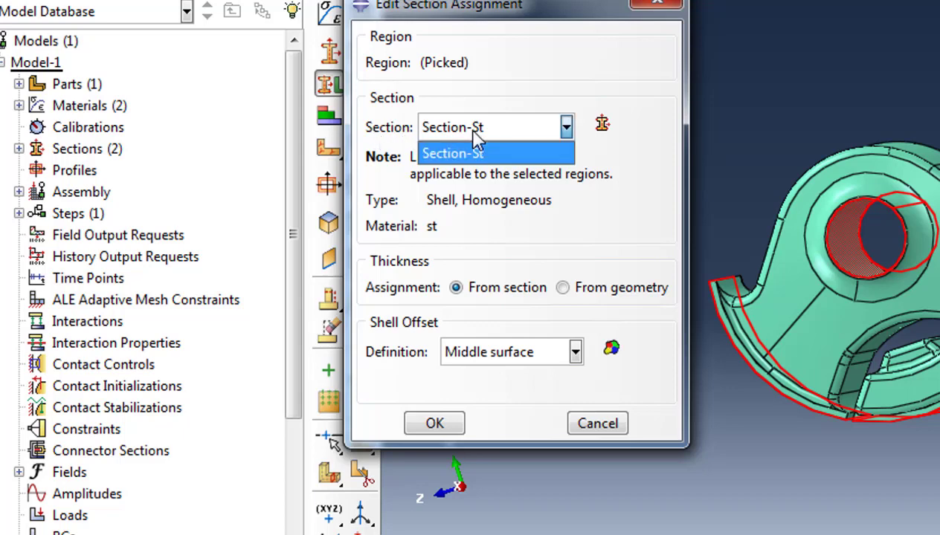
pyautogui.click(469, 153)
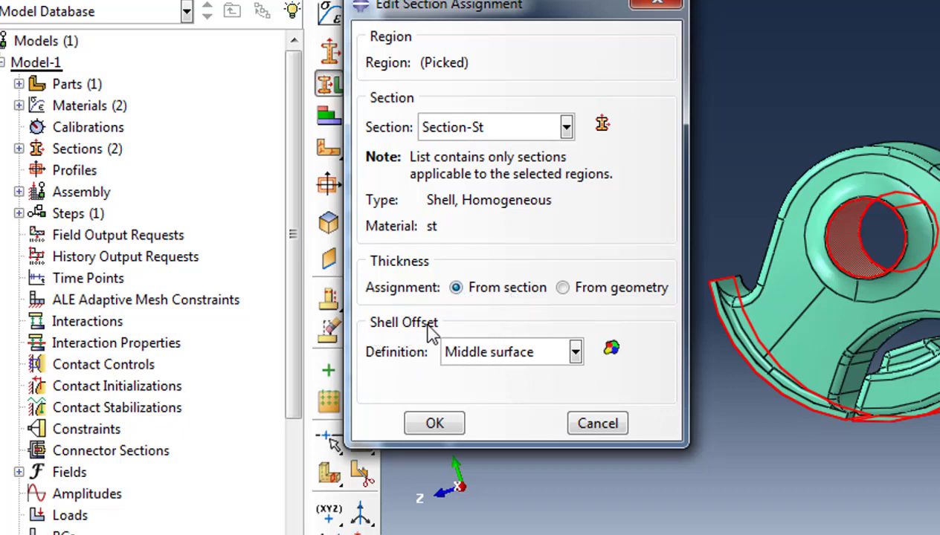
pyautogui.click(574, 352)
pyautogui.click(513, 422)
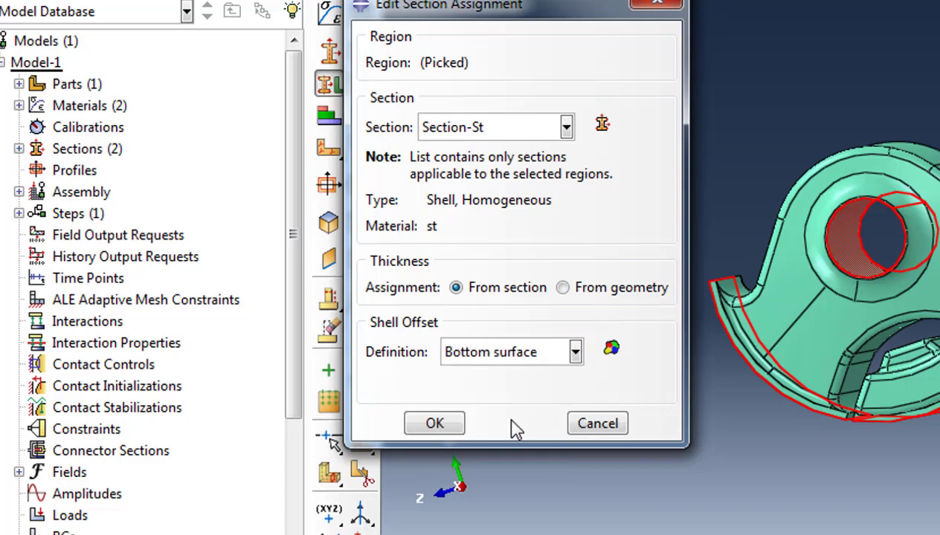
pyautogui.click(438, 430)
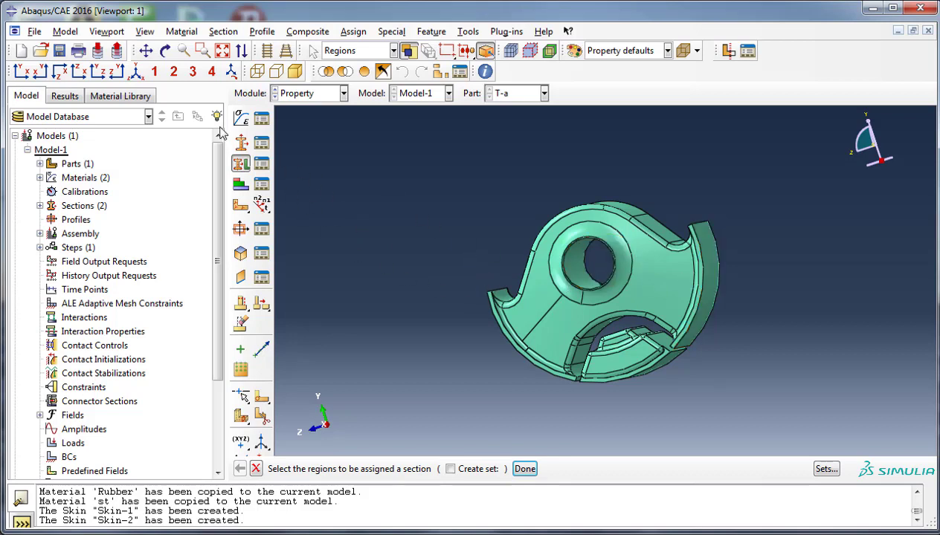
# Turn on shell thickness rendering in the part display options with a scale factor of 1, and leave section assignment.
pyautogui.click(144, 32)
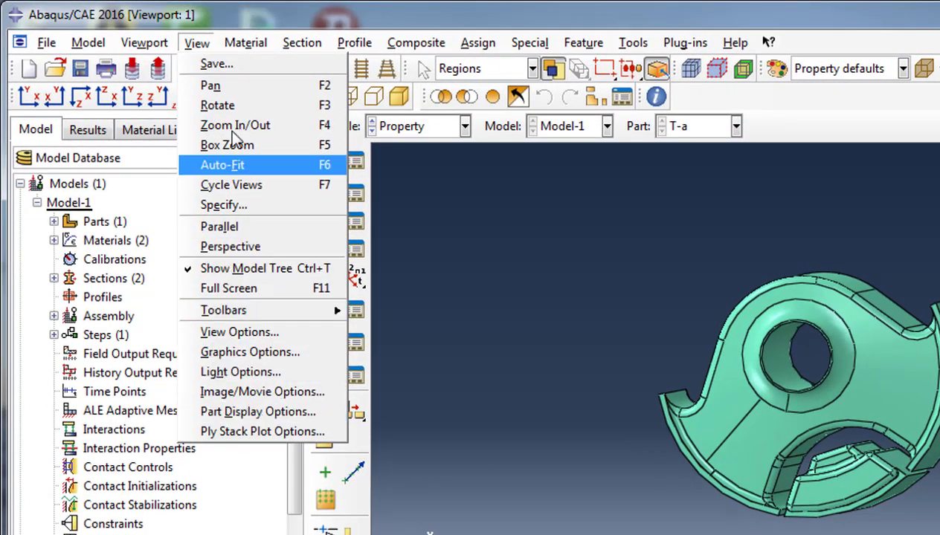
pyautogui.click(213, 421)
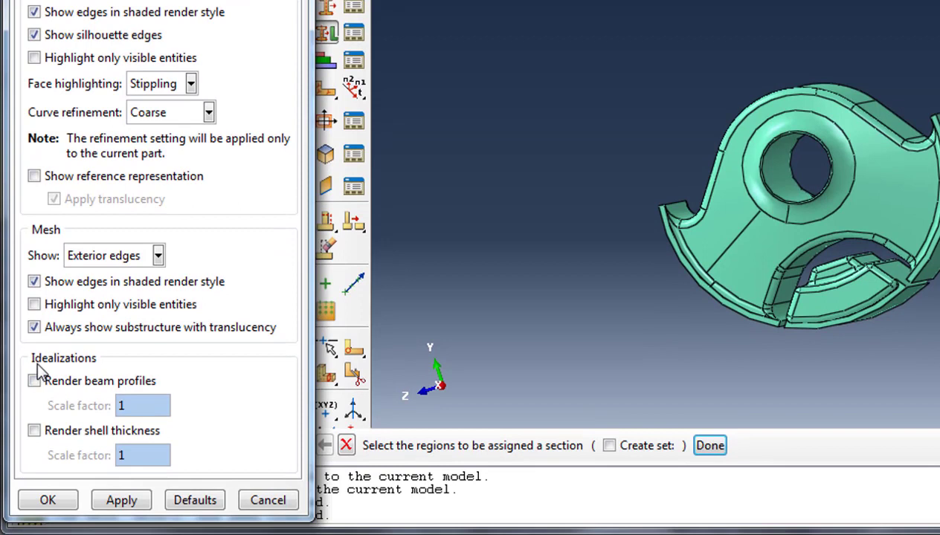
pyautogui.click(35, 431)
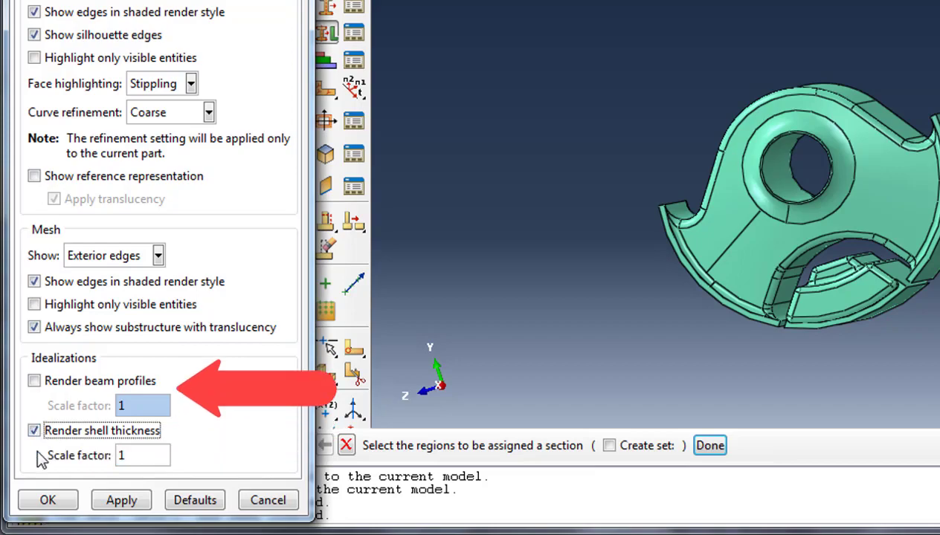
pyautogui.click(46, 500)
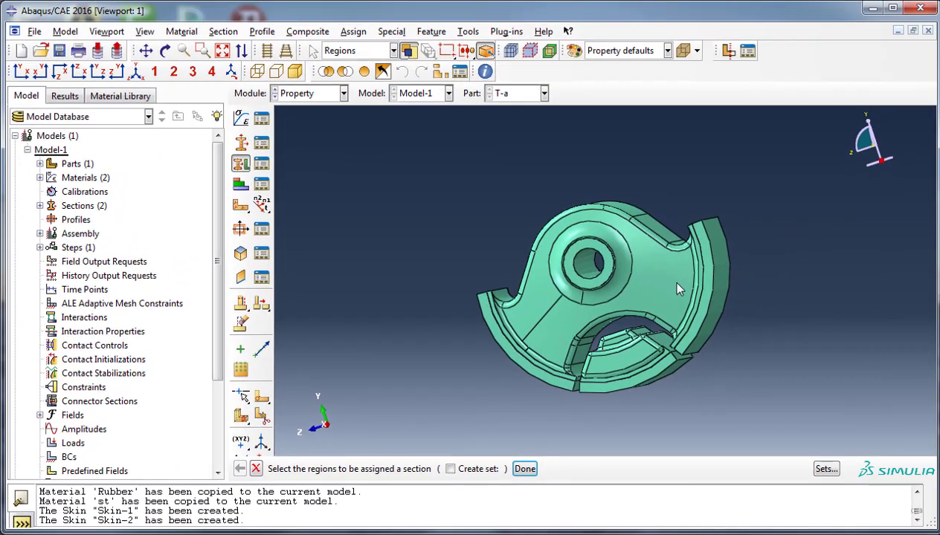
pyautogui.press('Escape')
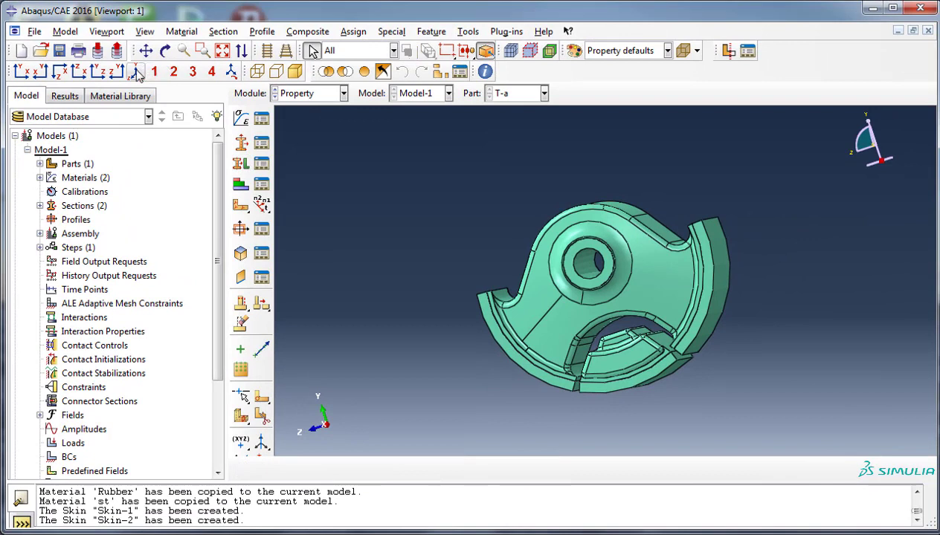
# Show the part in isometric view and open the mesh of part T-a for editing in the Mesh module.
pyautogui.click(136, 71)
pyautogui.click(41, 163)
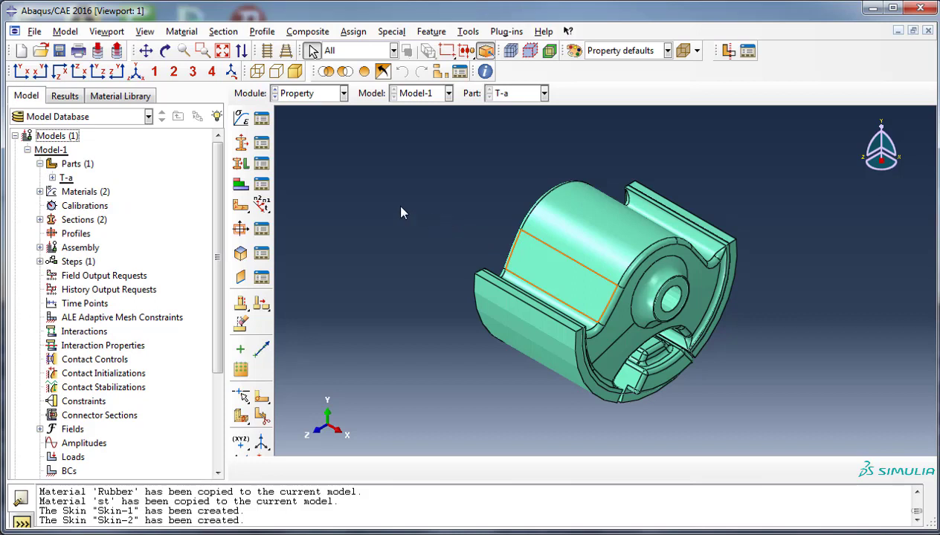
pyautogui.click(52, 179)
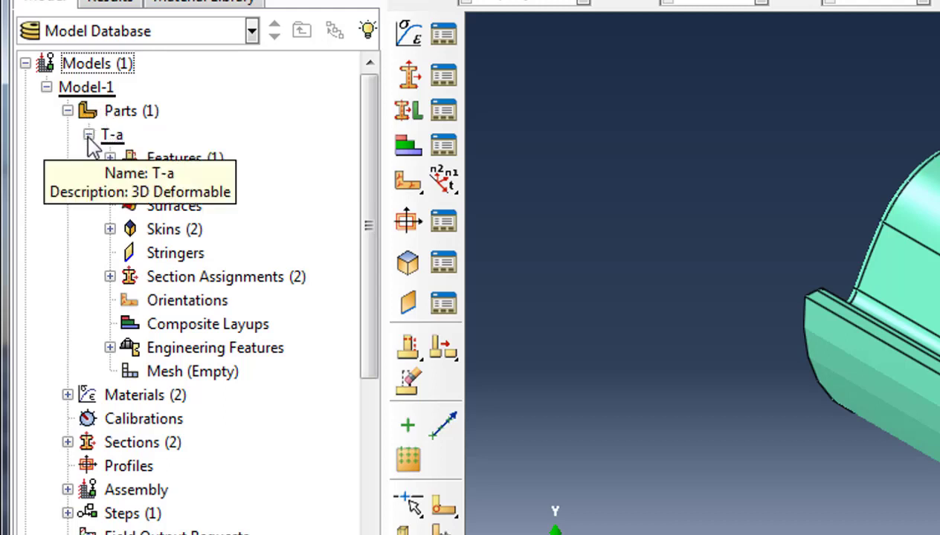
pyautogui.click(171, 375)
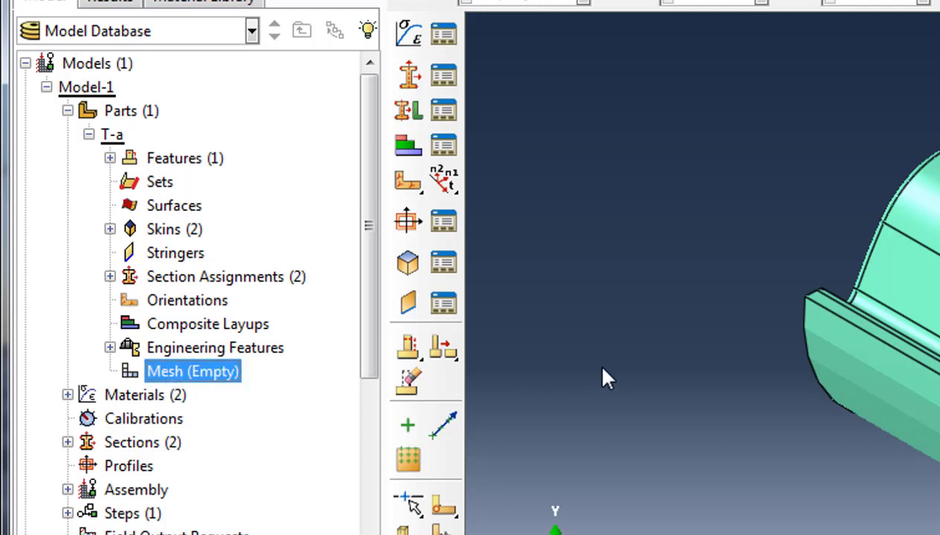
pyautogui.doubleClick(192, 377)
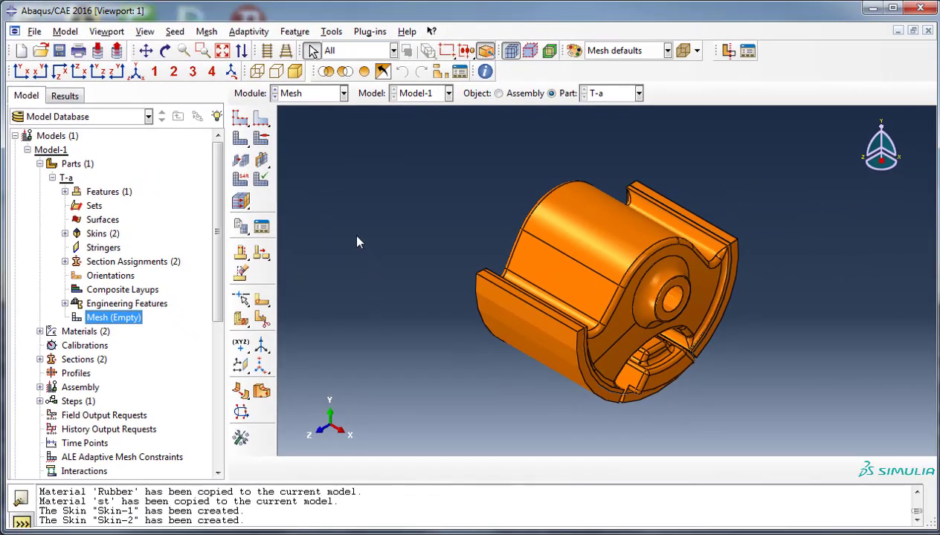
# Assign tetrahedral mesh controls with the free technique and default algorithm to both solid regions, the main body and the lower piece.
pyautogui.click(262, 139)
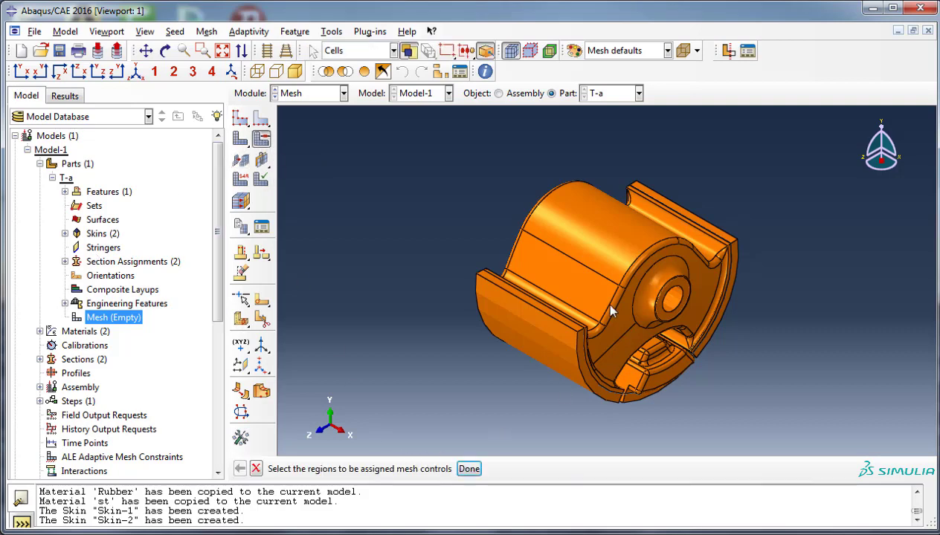
pyautogui.click(611, 363)
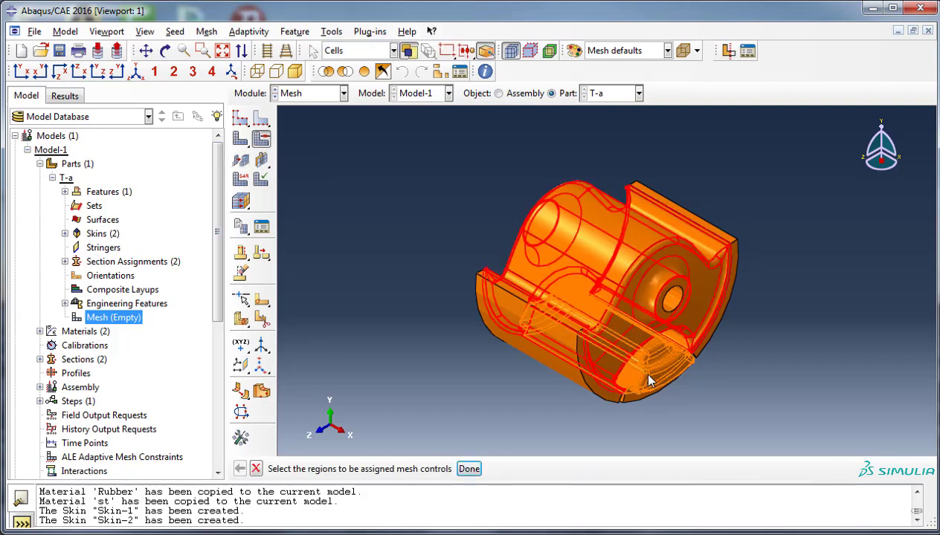
pyautogui.click(468, 468)
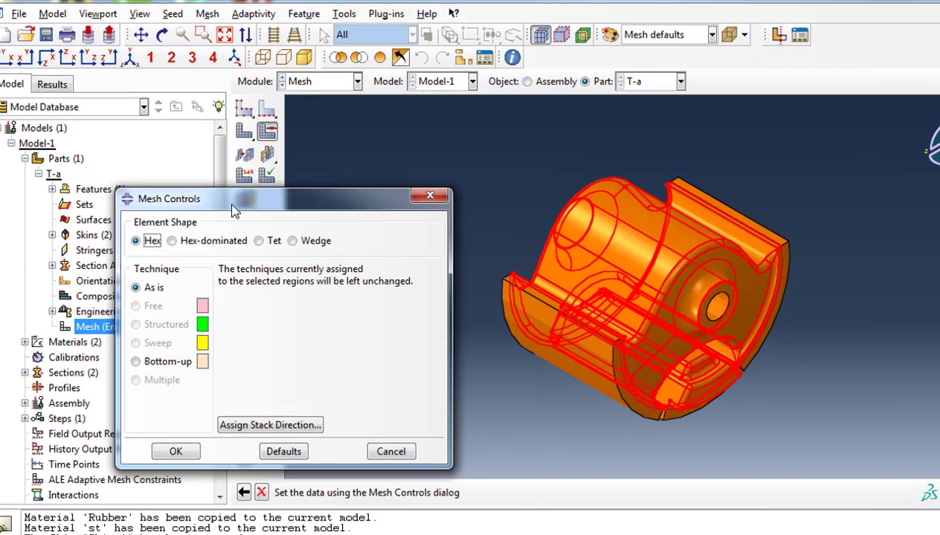
pyautogui.moveTo(230, 206); pyautogui.dragTo(370, 73)
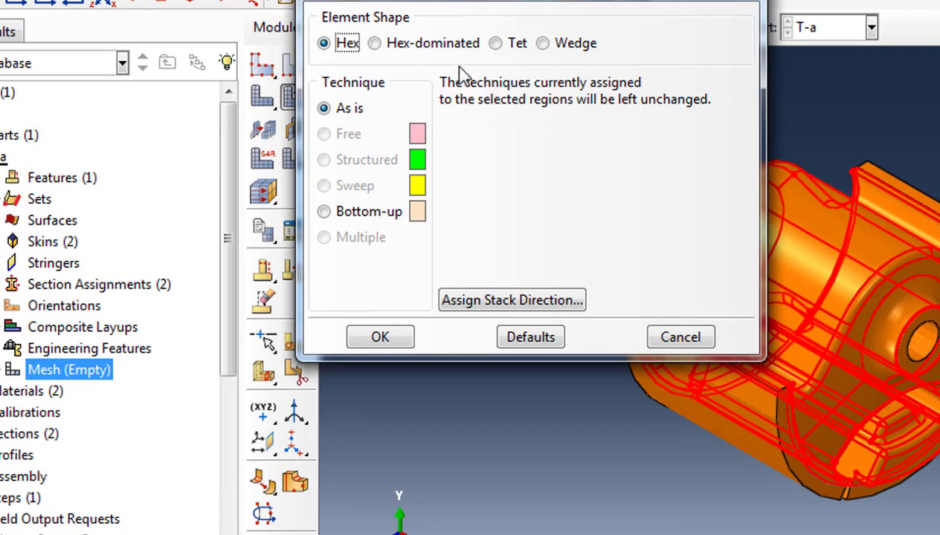
pyautogui.click(516, 43)
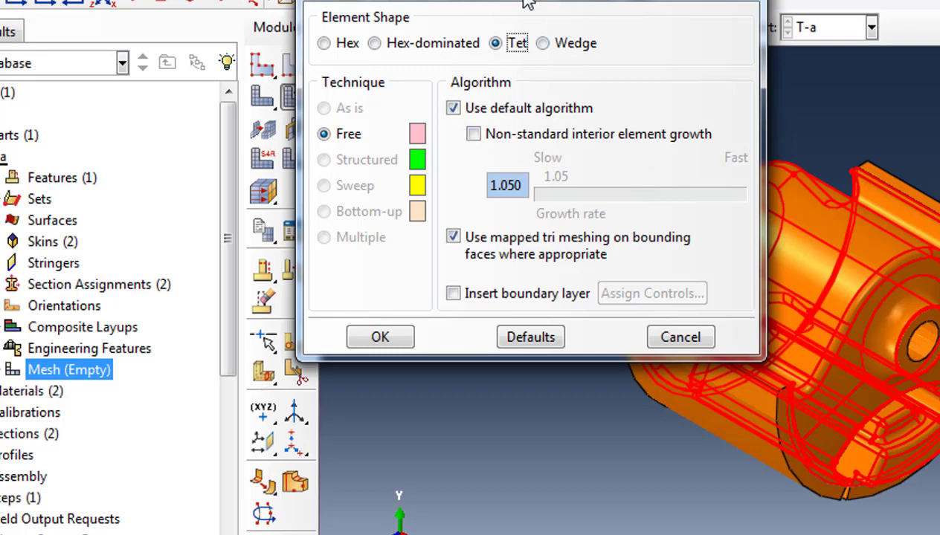
pyautogui.moveTo(552, 2); pyautogui.dragTo(325, 29)
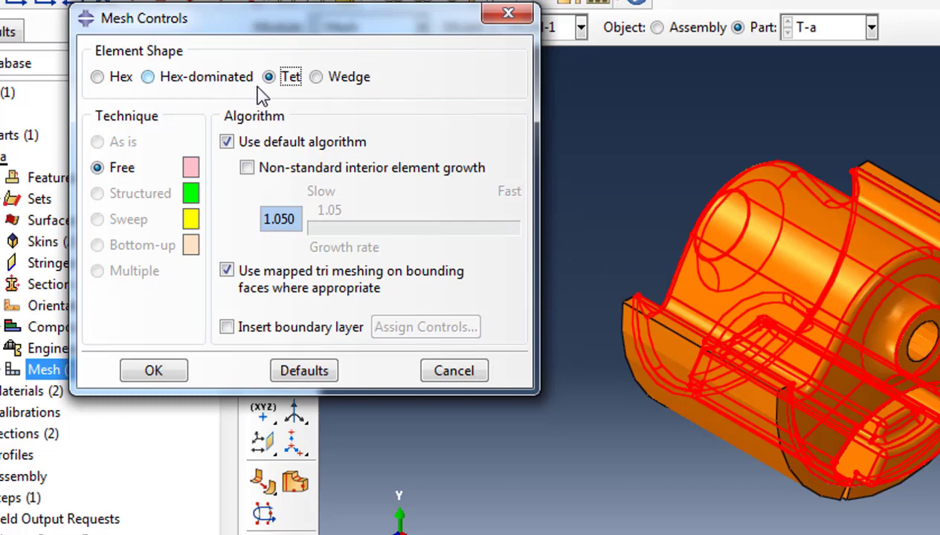
pyautogui.click(175, 373)
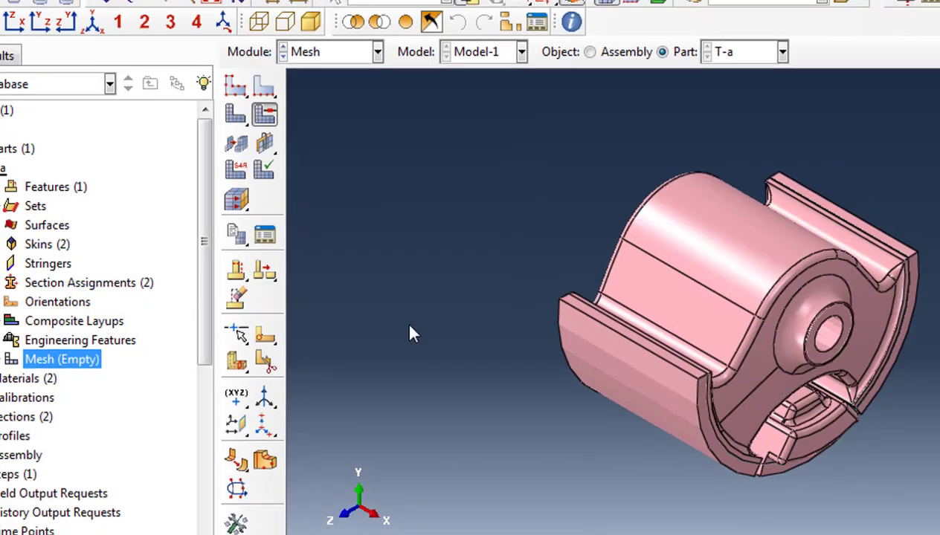
# Seed the part with an approximate global size of 3, keeping curvature control on.
pyautogui.click(236, 89)
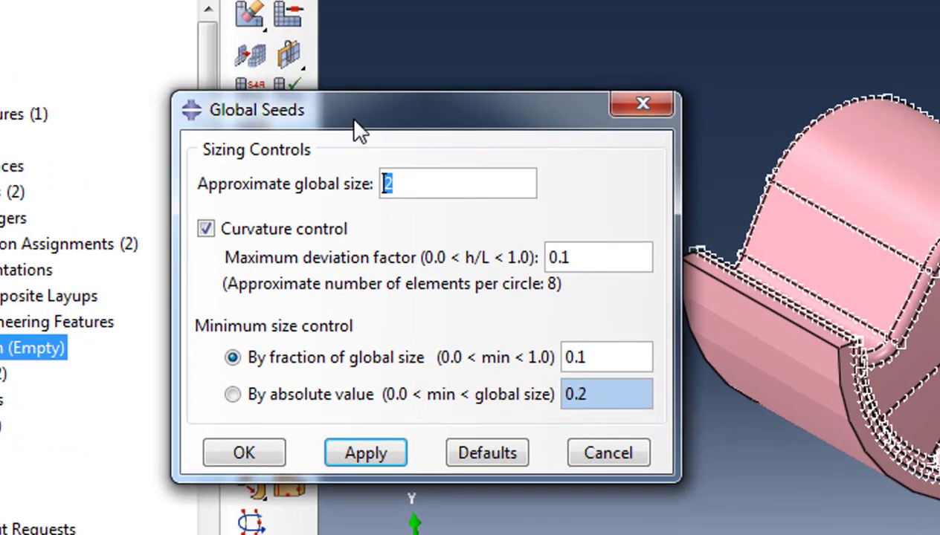
pyautogui.moveTo(353, 119); pyautogui.dragTo(334, 122)
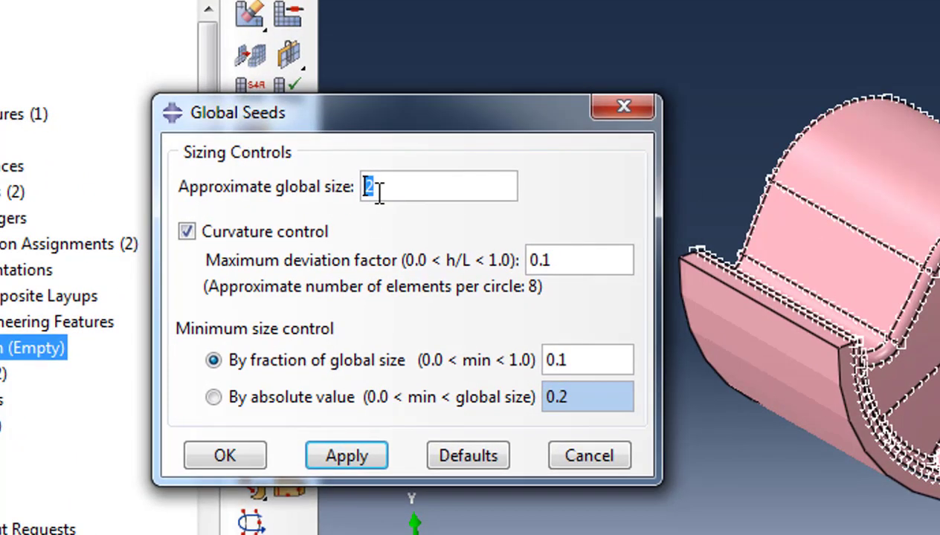
pyautogui.write('3')
pyautogui.click(219, 455)
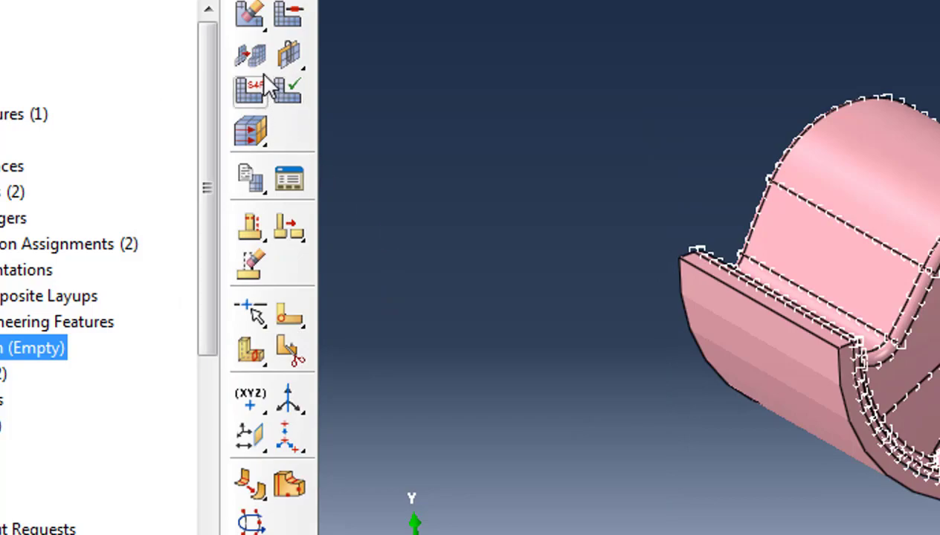
# Generate the mesh on the whole part T-a without a boundary mesh preview.
pyautogui.moveTo(255, 29); pyautogui.dragTo(287, 17)
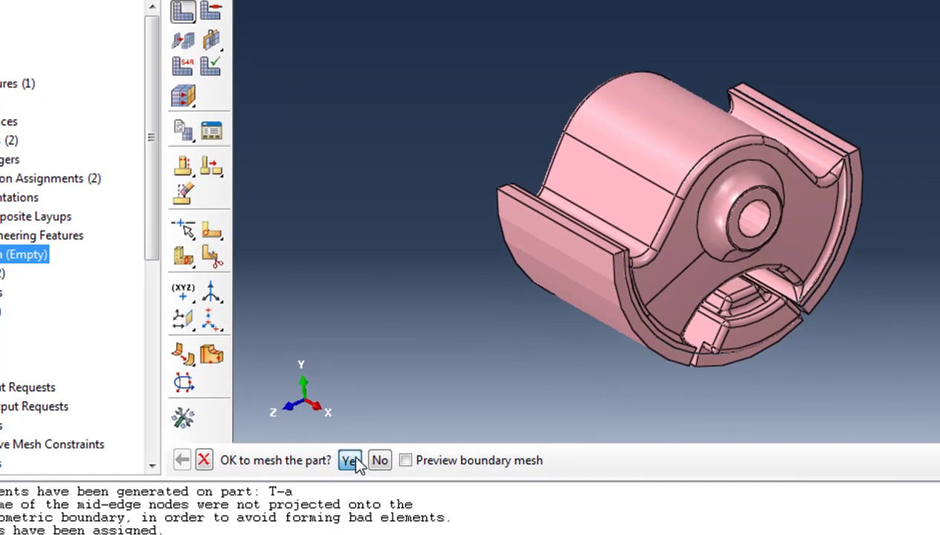
pyautogui.click(405, 532)
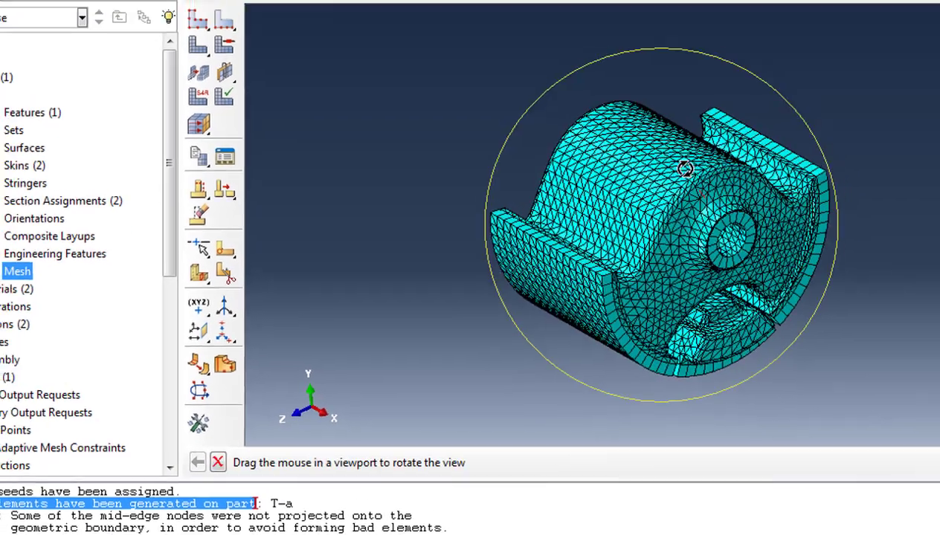
pyautogui.moveTo(686, 168); pyautogui.dragTo(560, 214)
pyautogui.press('Escape')
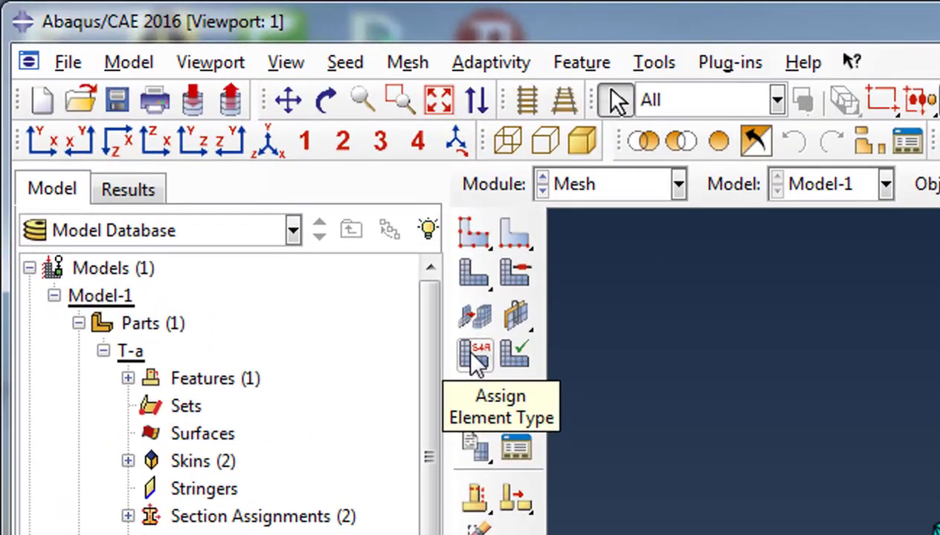
# For both solid regions, choose linear geometric order in the element type settings and enable hybrid formulation for tetrahedral elements.
pyautogui.click(476, 357)
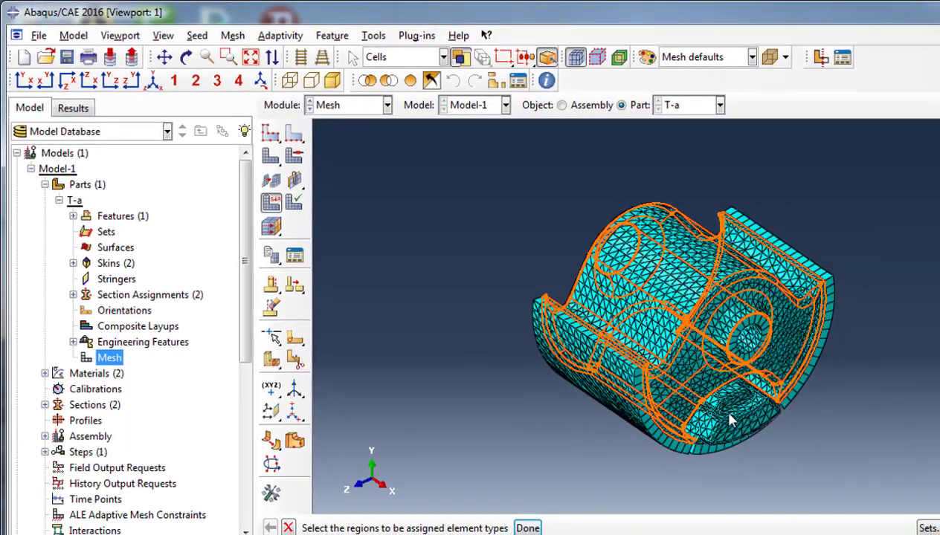
pyautogui.click(724, 417)
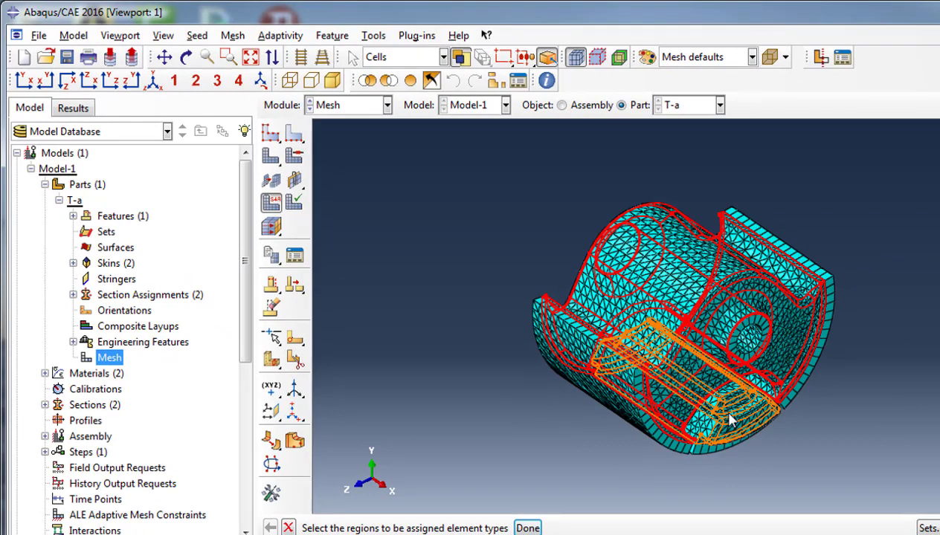
pyautogui.click(528, 527)
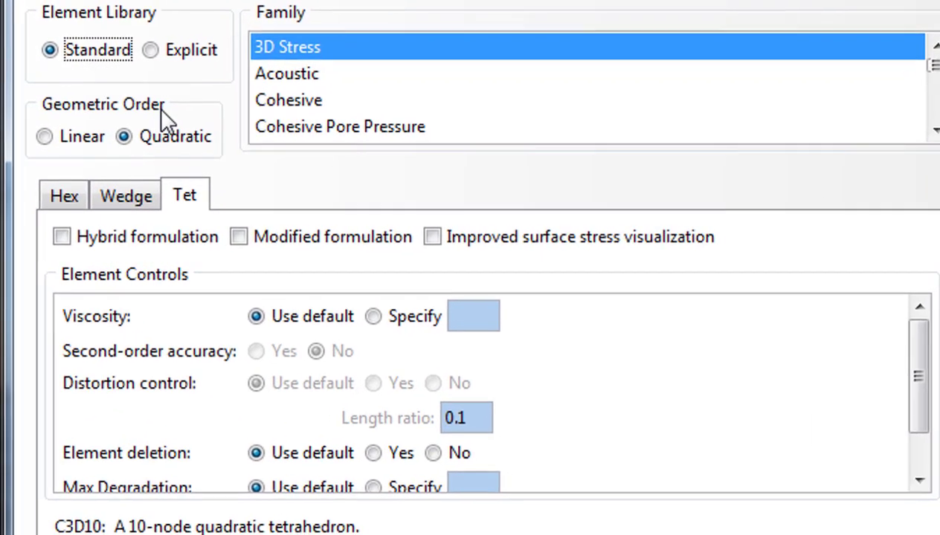
pyautogui.click(57, 135)
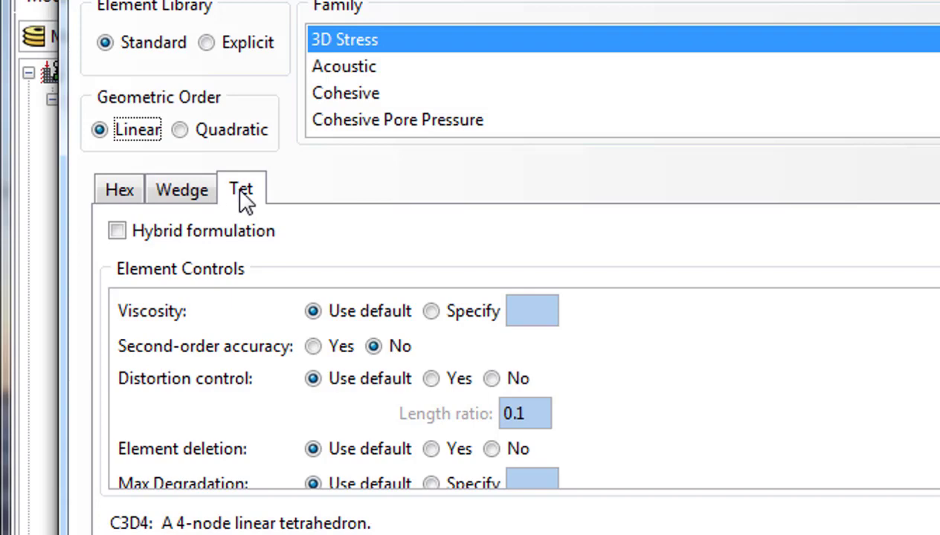
pyautogui.click(117, 231)
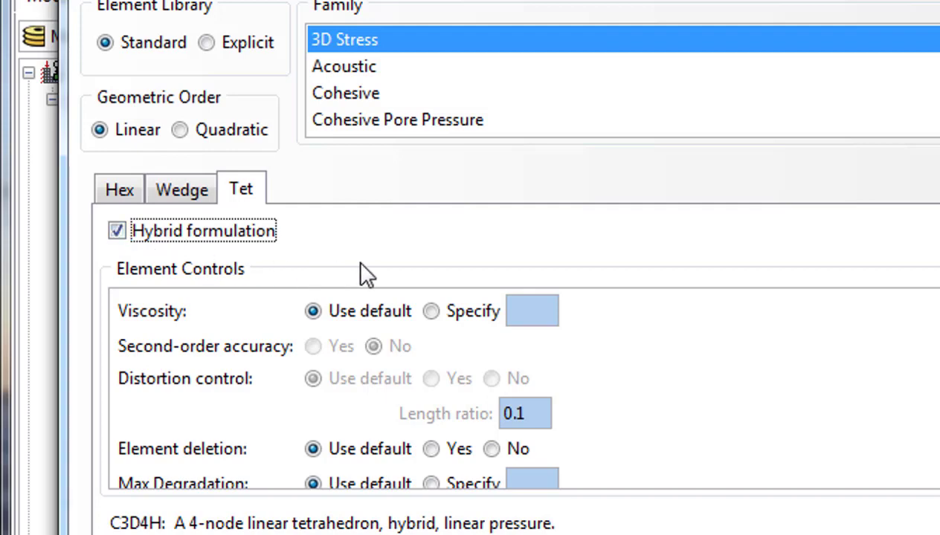
# Enable hybrid formulation for the wedge and hex elements as well, and apply the element types to the selected regions.
pyautogui.click(159, 187)
pyautogui.click(117, 231)
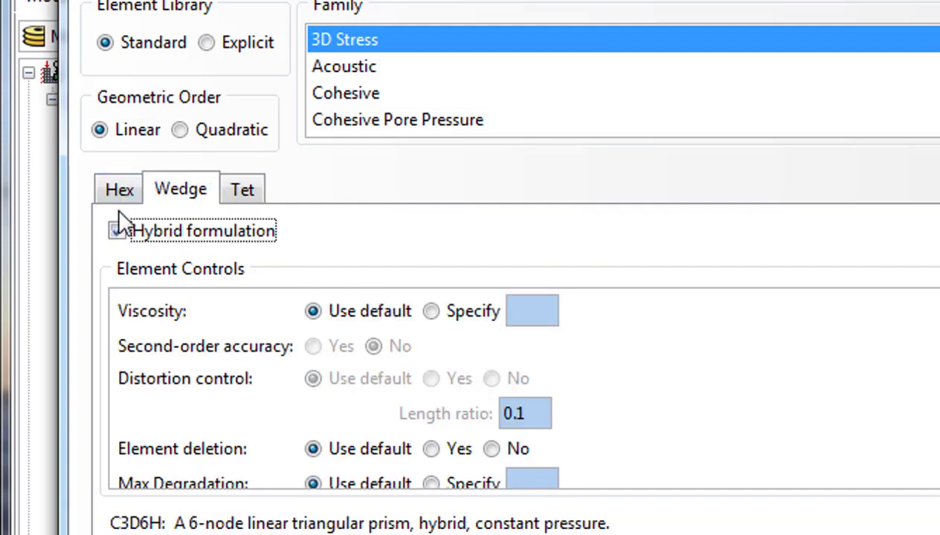
pyautogui.click(117, 194)
pyautogui.click(117, 231)
pyautogui.click(190, 195)
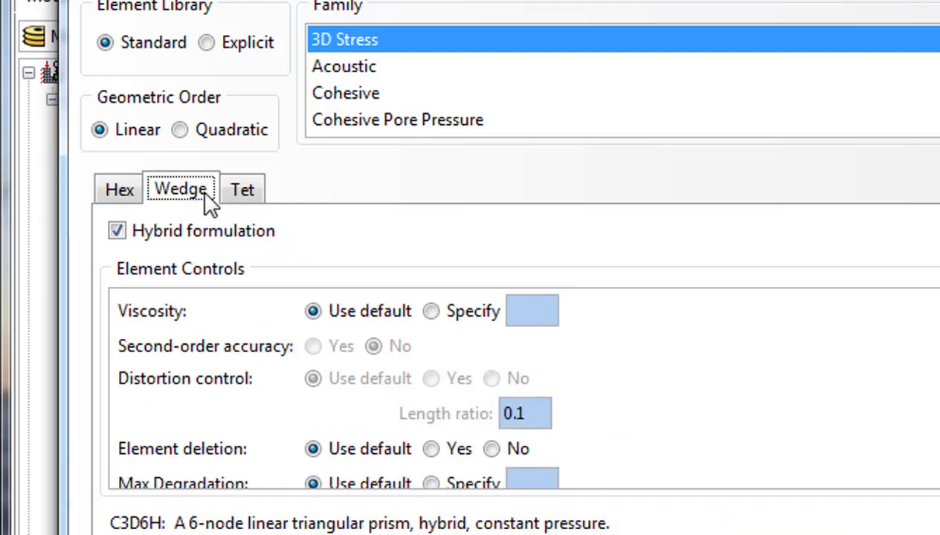
pyautogui.click(230, 187)
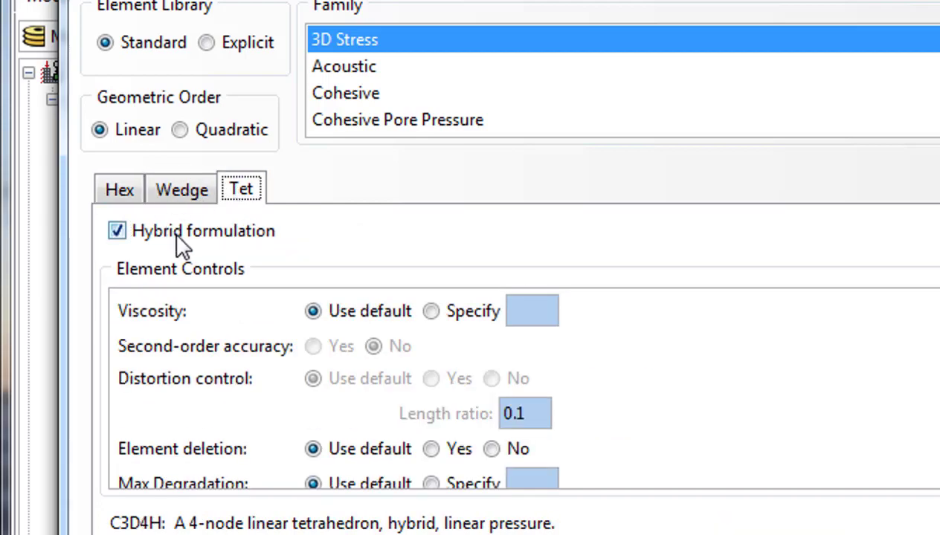
pyautogui.click(181, 190)
pyautogui.click(119, 189)
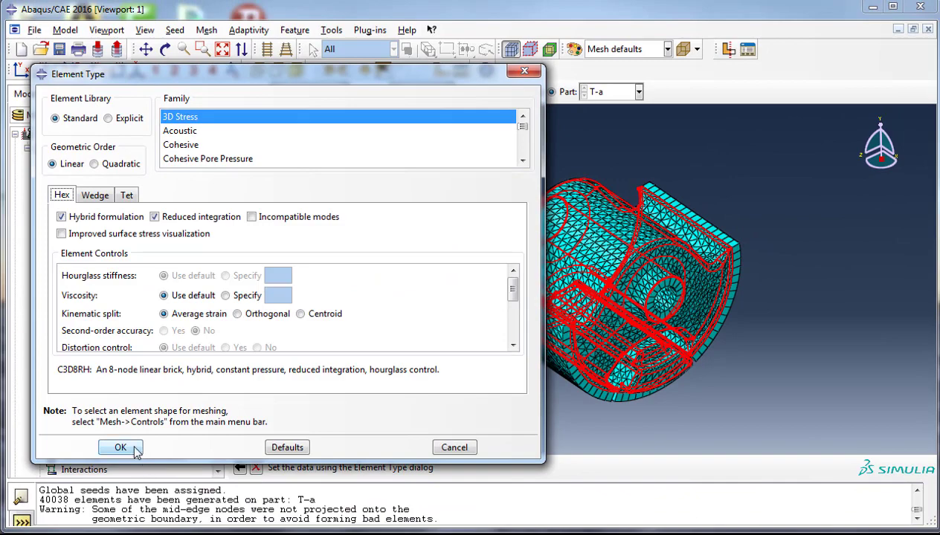
pyautogui.click(135, 449)
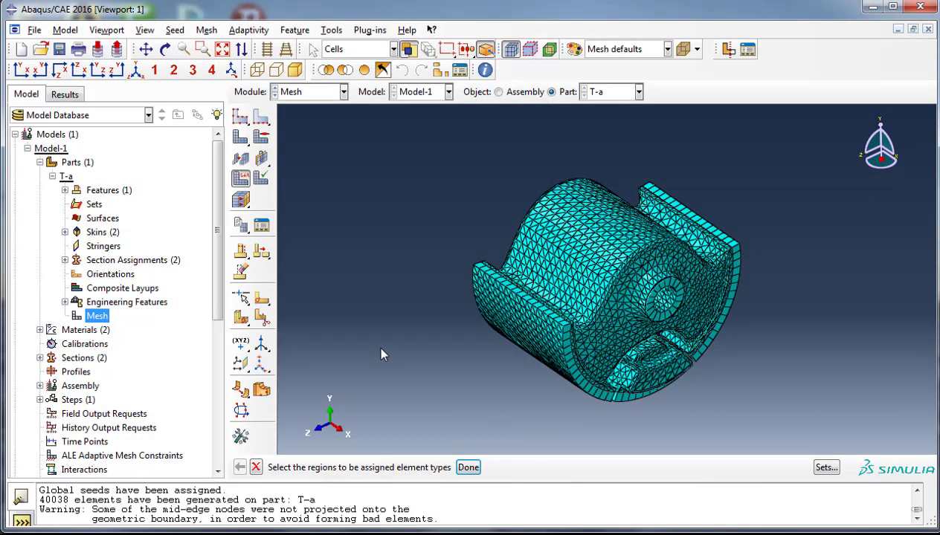